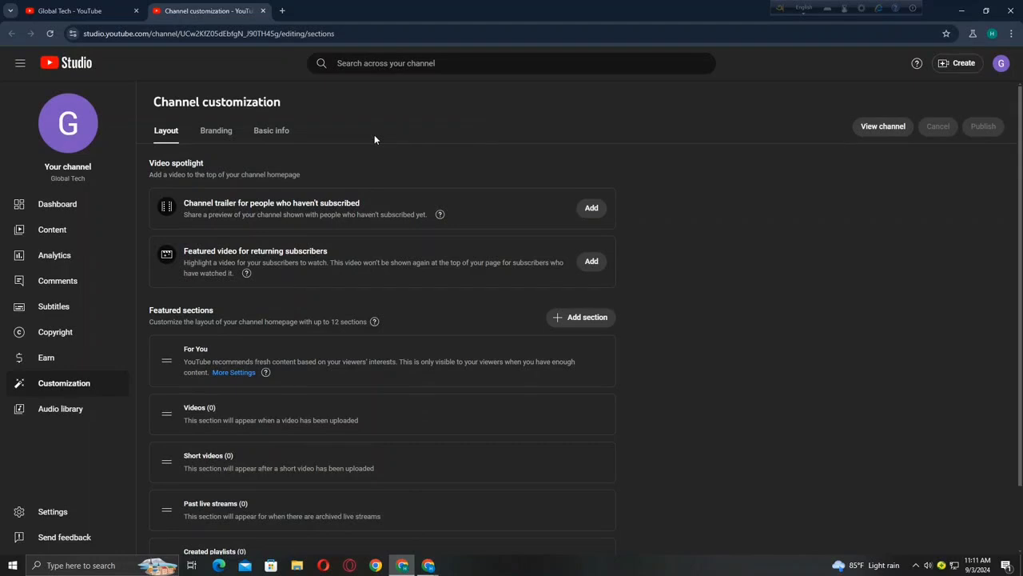
View the channel's public page, then return to channel customization and show the Branding settings
left_click(883, 126)
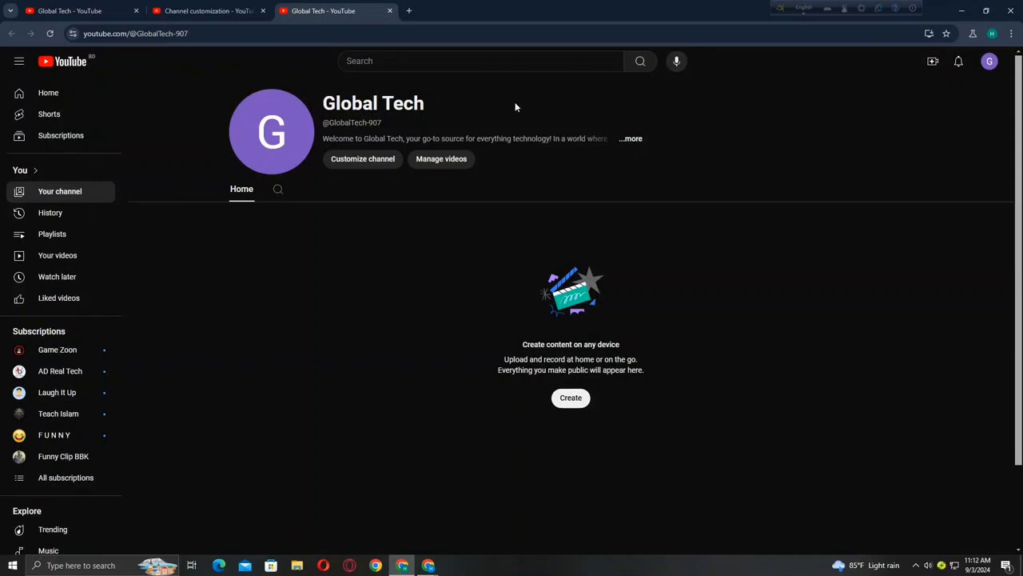
left_click(376, 159)
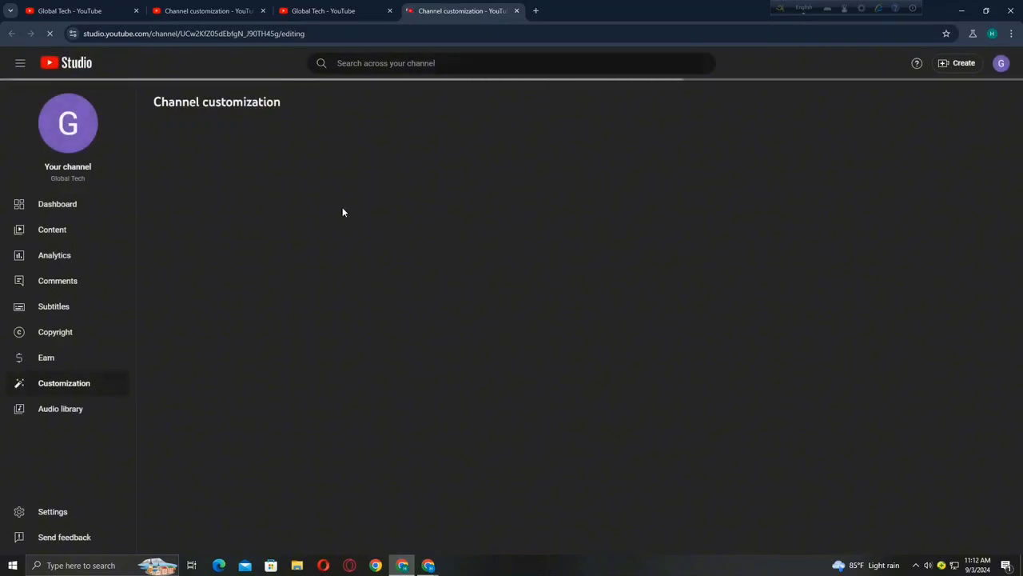
left_click(217, 133)
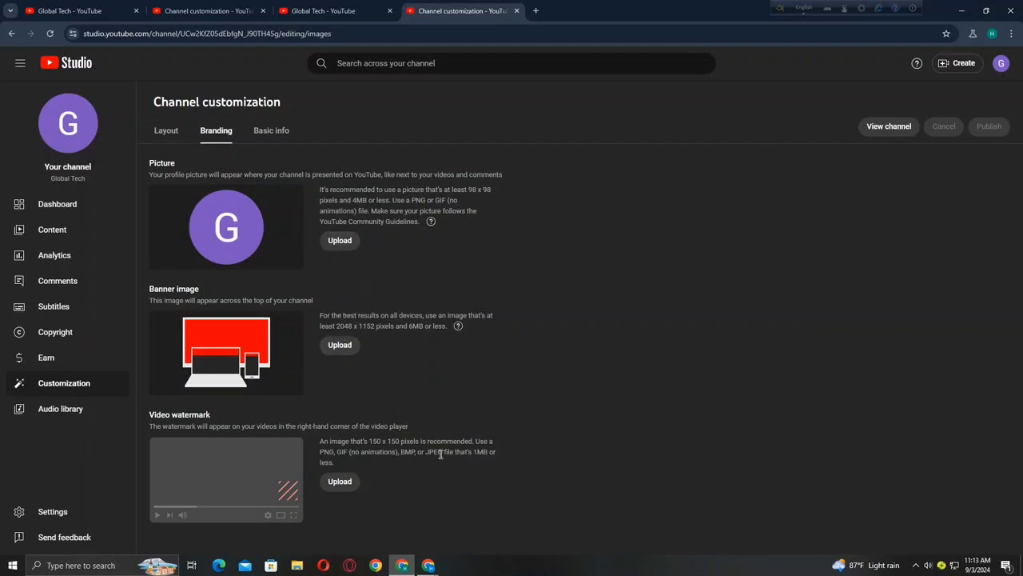
Switch to the Canva home page in the other browser window and hide the screen-sharing notice
left_click(430, 565)
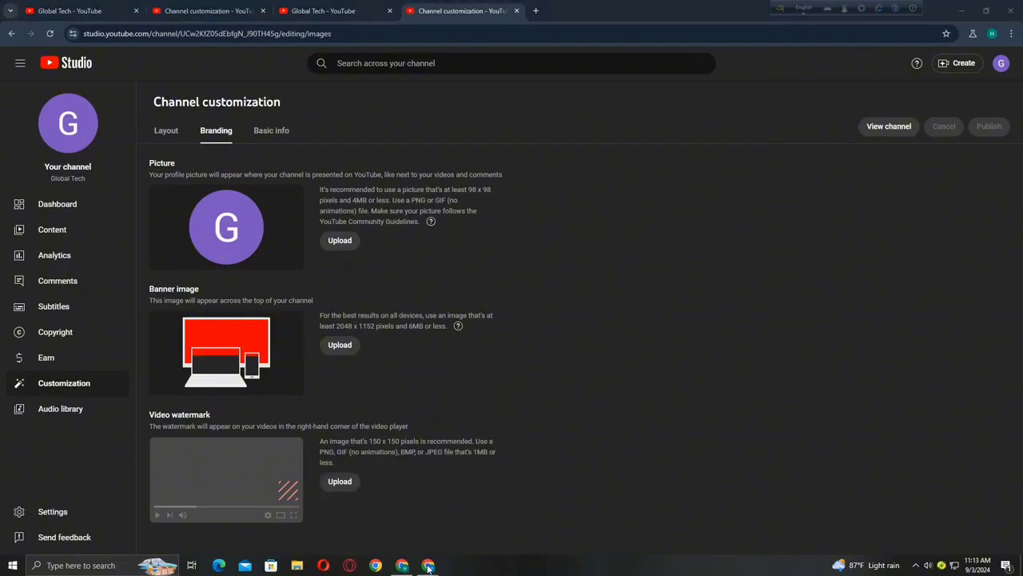
left_click(394, 547)
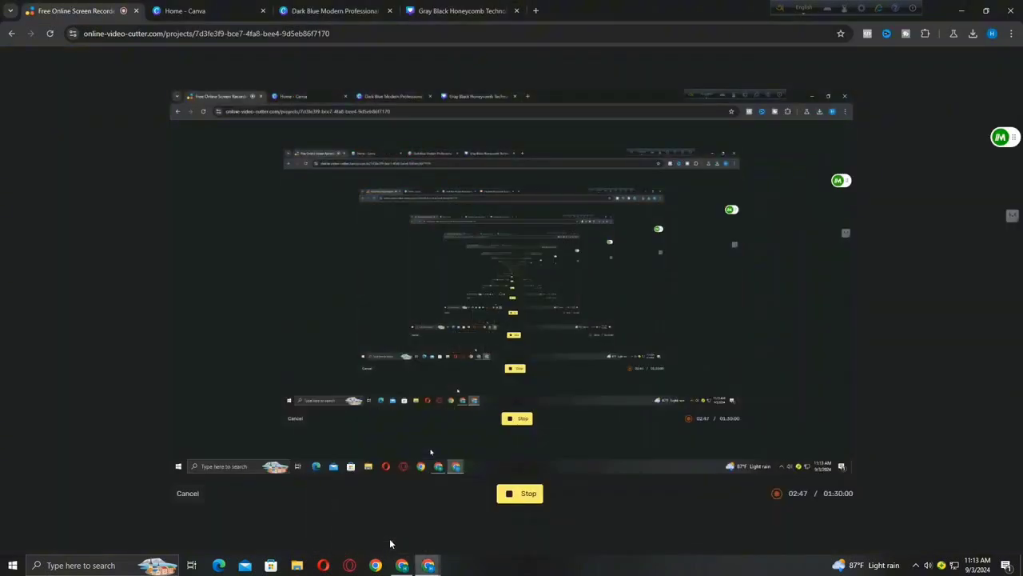
left_click(472, 548)
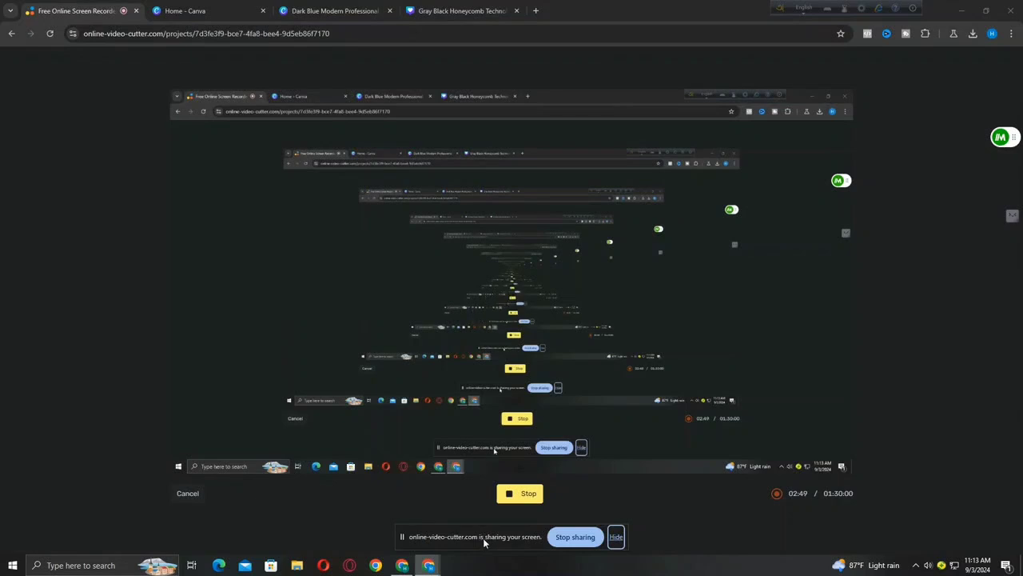
left_click(238, 9)
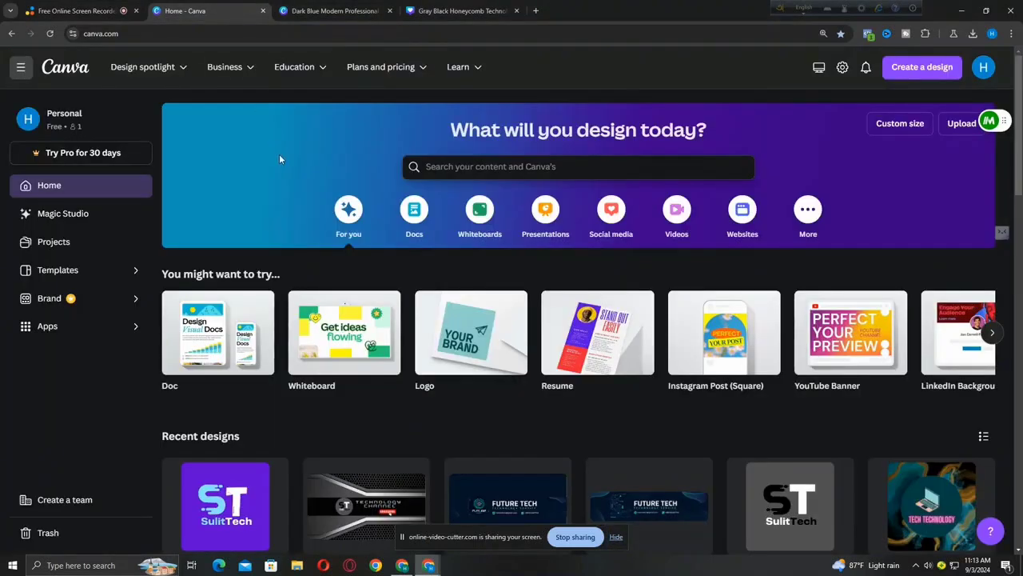
left_click(615, 536)
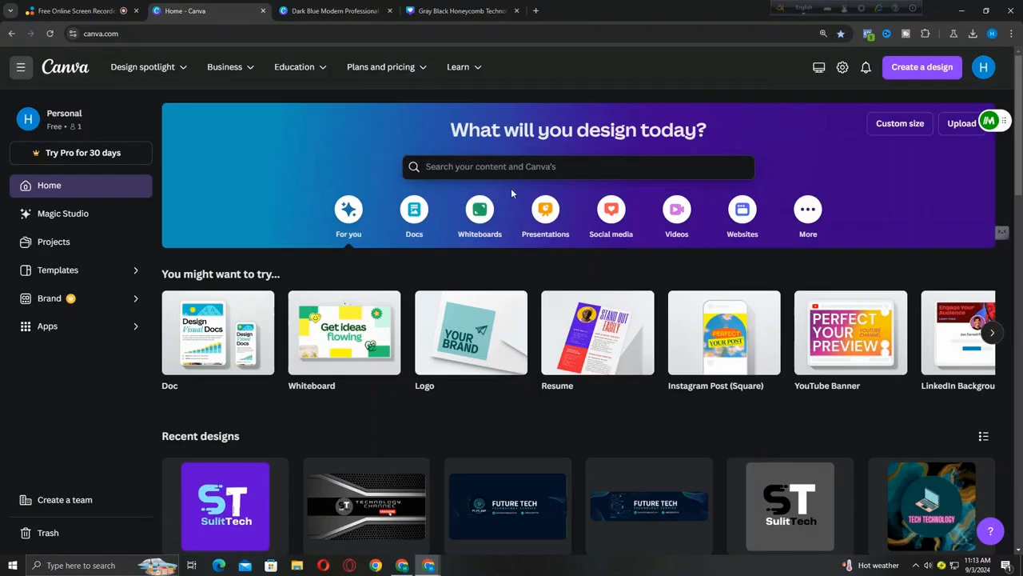
Examine the recent designs, the Dark Blue Modern Professional logo, and the Gray Black Honeycomb YouTube banner's pages and templates
scroll(511, 188, "down", 2)
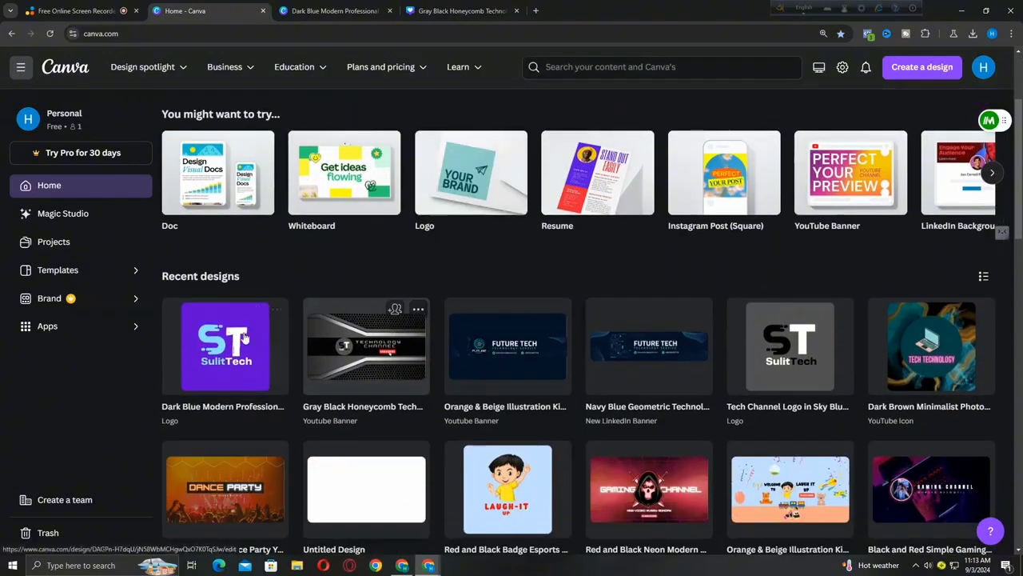
left_click(317, 7)
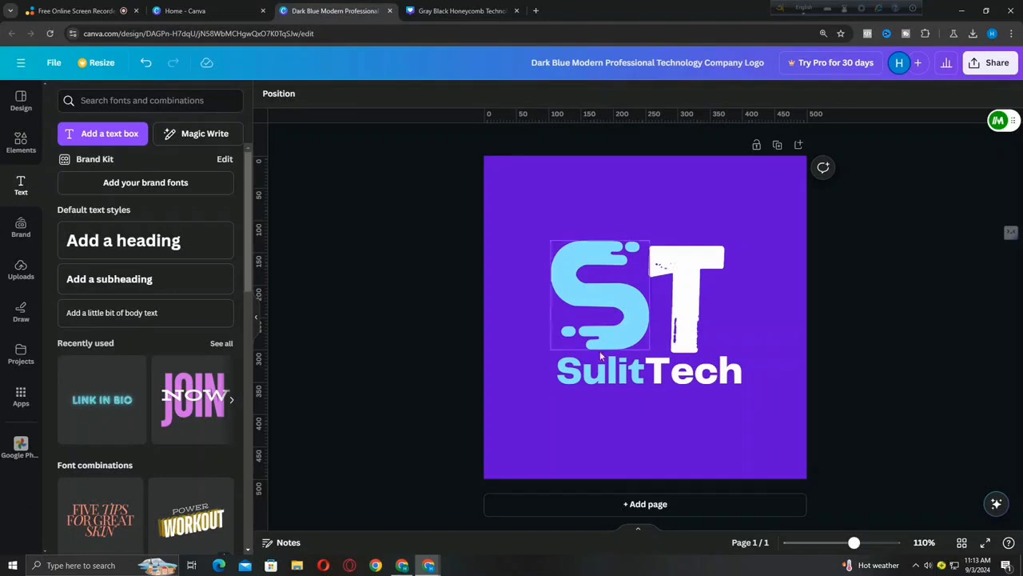
left_click(452, 10)
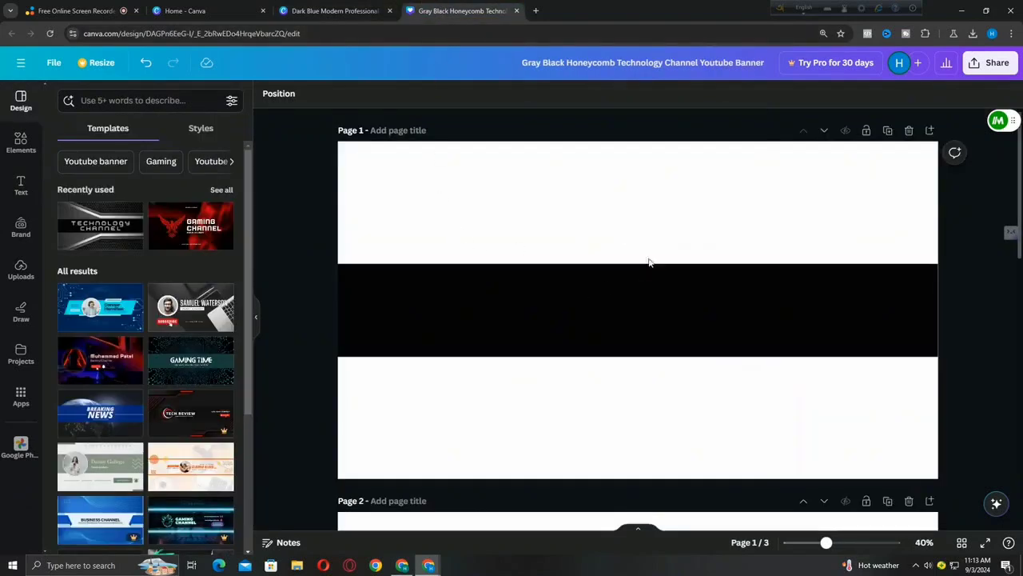
scroll(638, 285, "down", 3)
scroll(638, 286, "down", 7)
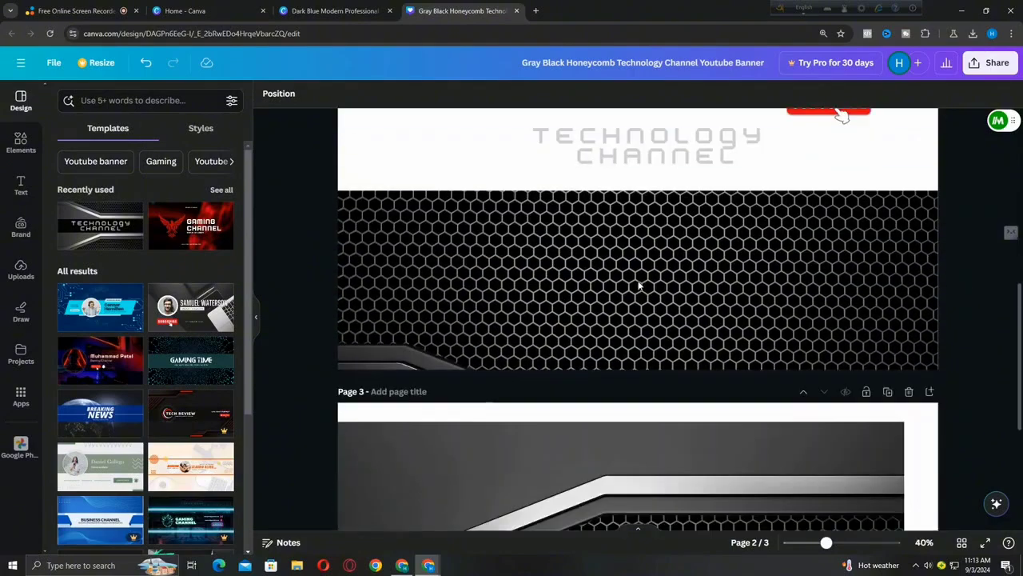
scroll(640, 329, "up", 4)
scroll(639, 330, "up", 6)
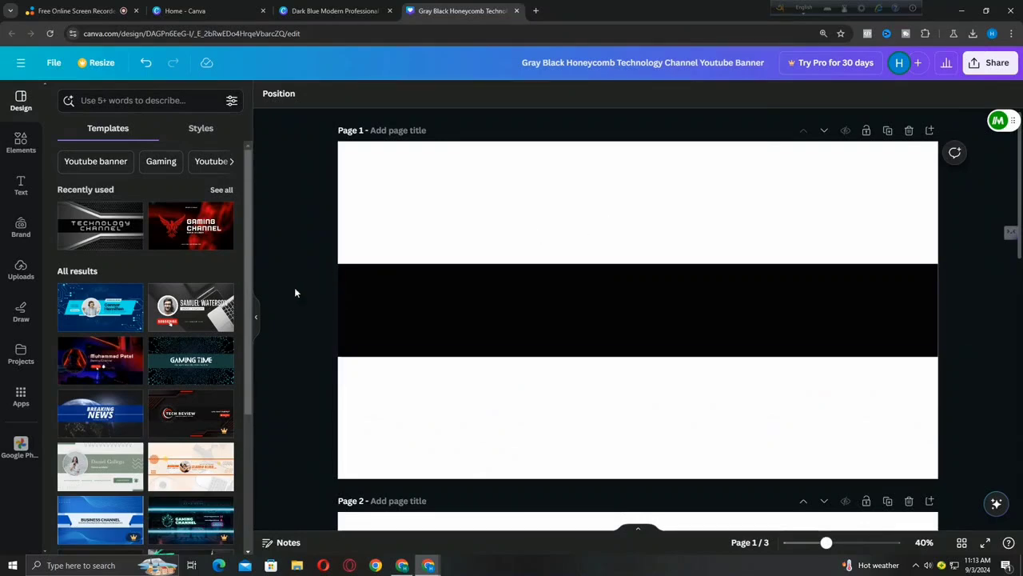
scroll(147, 309, "down", 4)
scroll(147, 310, "down", 2)
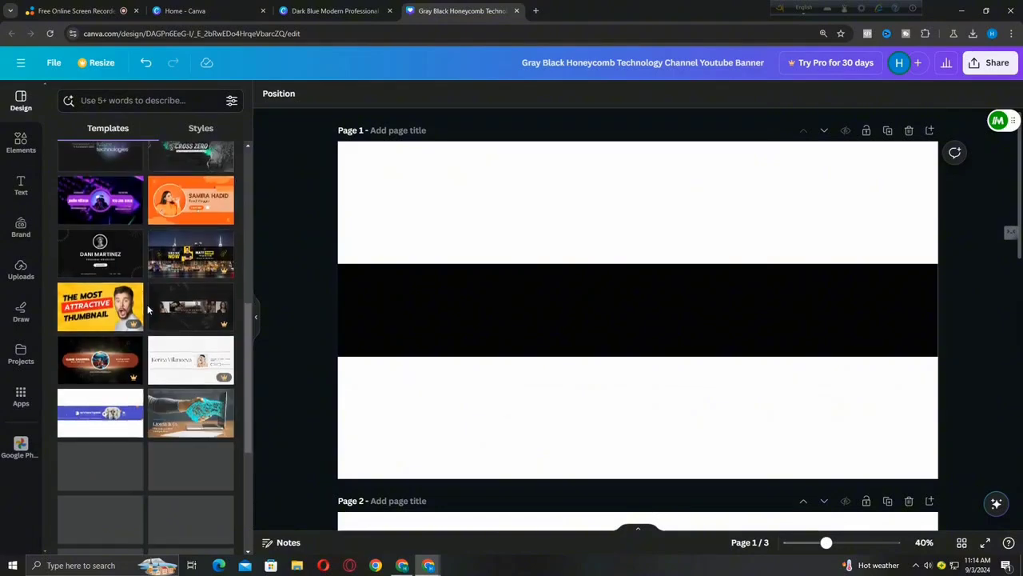
scroll(147, 310, "up", 6)
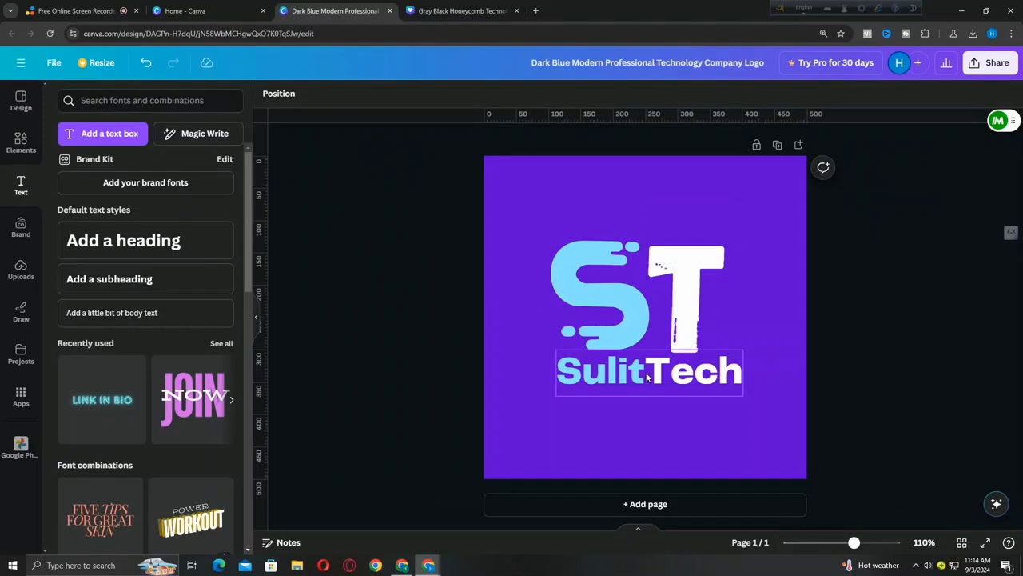
Remove the large light-blue S from the logo and replace the word Sulit with Global in the name text
left_click_drag(588, 308, 360, 270)
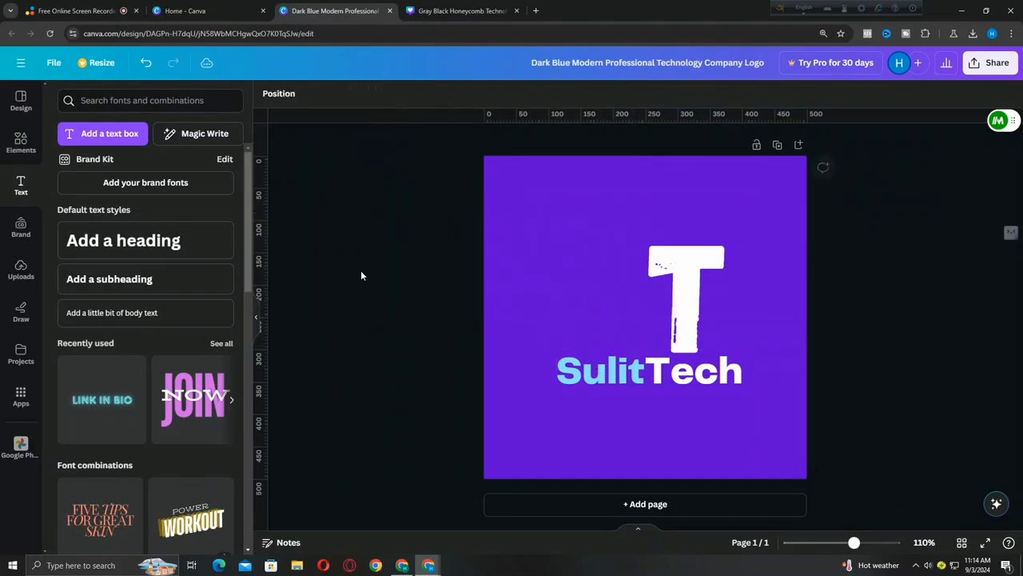
left_click(636, 383)
left_click_drag(644, 377, 556, 376)
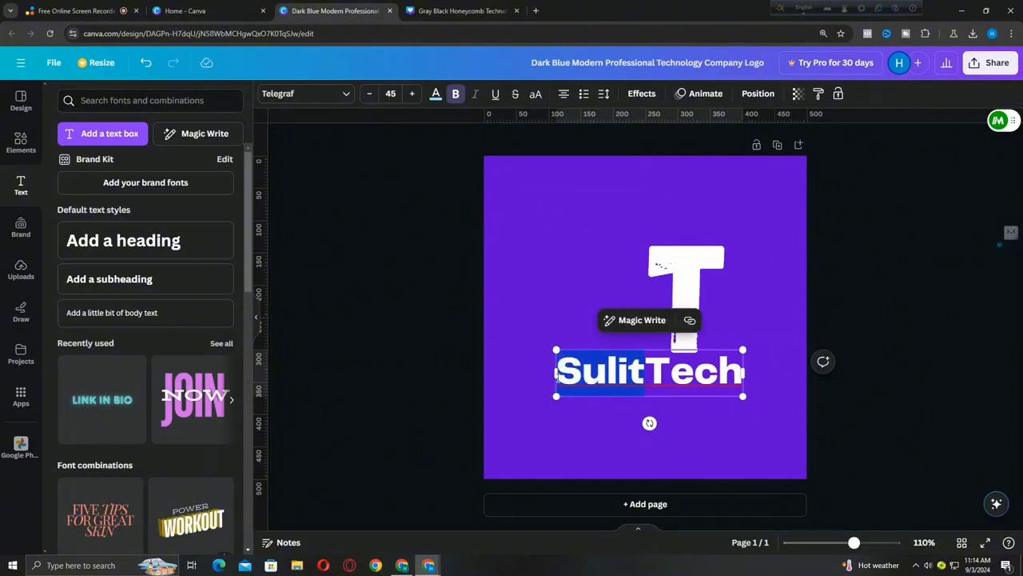
type("Glob")
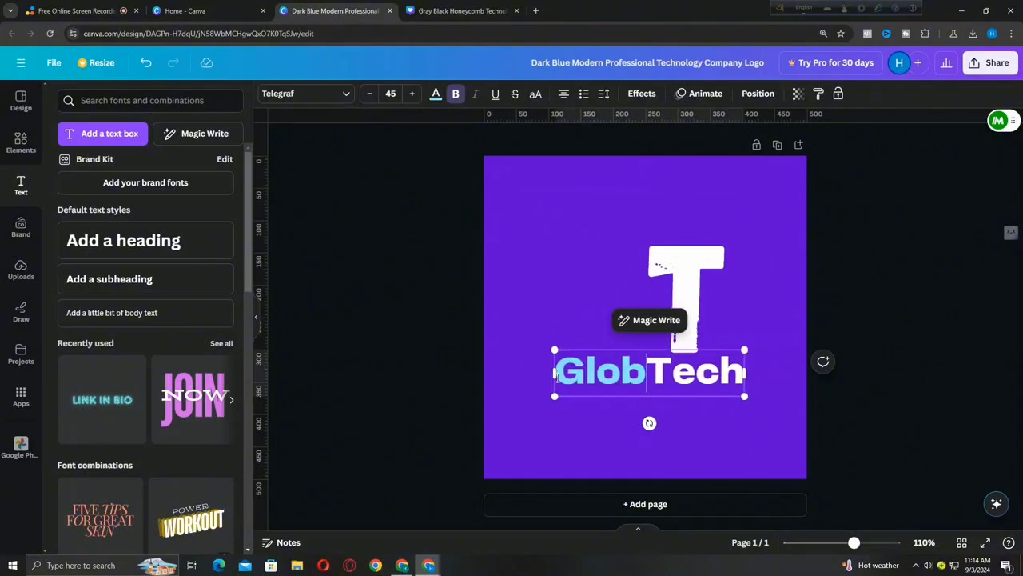
type("al")
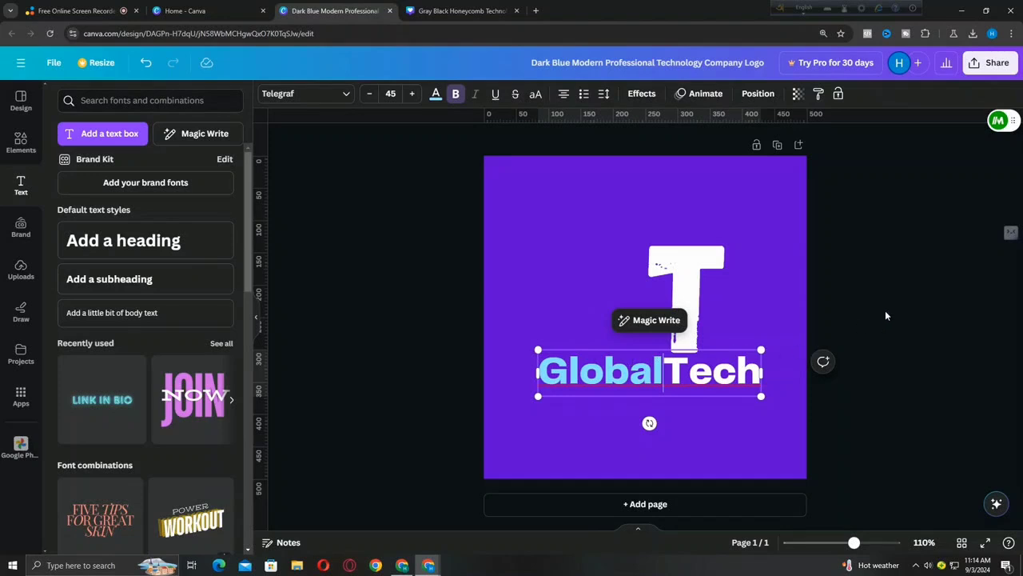
left_click(885, 316)
Reduce the font size of the GlobalTech text to 38
left_click(553, 364)
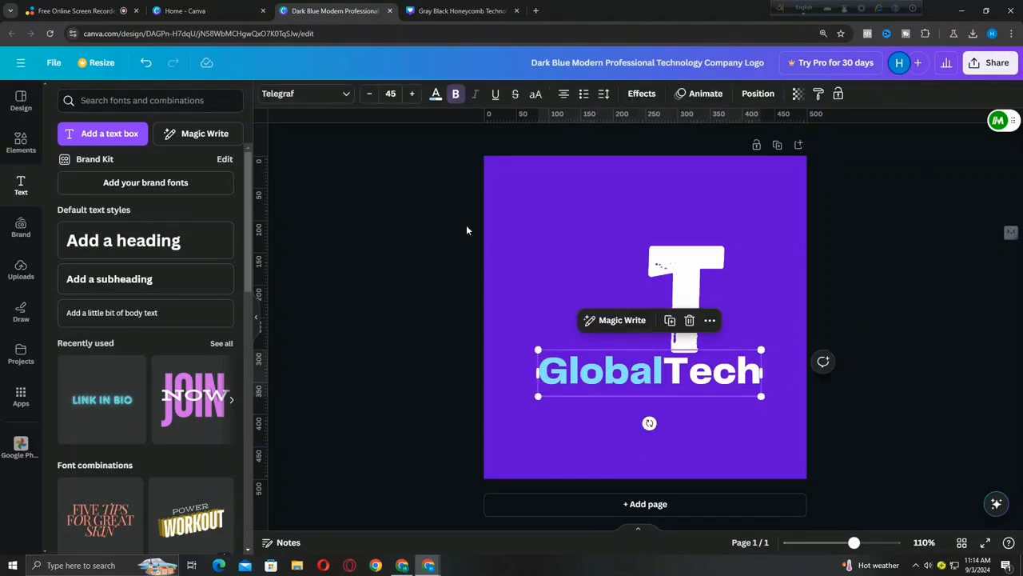
left_click(369, 93)
left_click(369, 93)
left_click(369, 94)
left_click(369, 94)
left_click(369, 94)
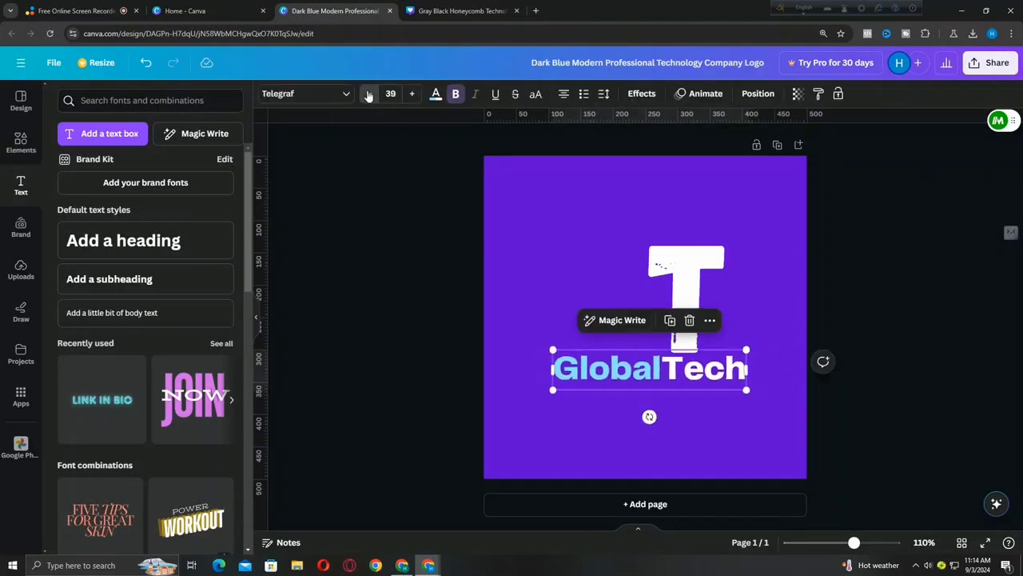
left_click(369, 94)
left_click(370, 93)
left_click(774, 272)
Duplicate the large white T, place the copy to its left and change its letter to G
left_click(683, 294)
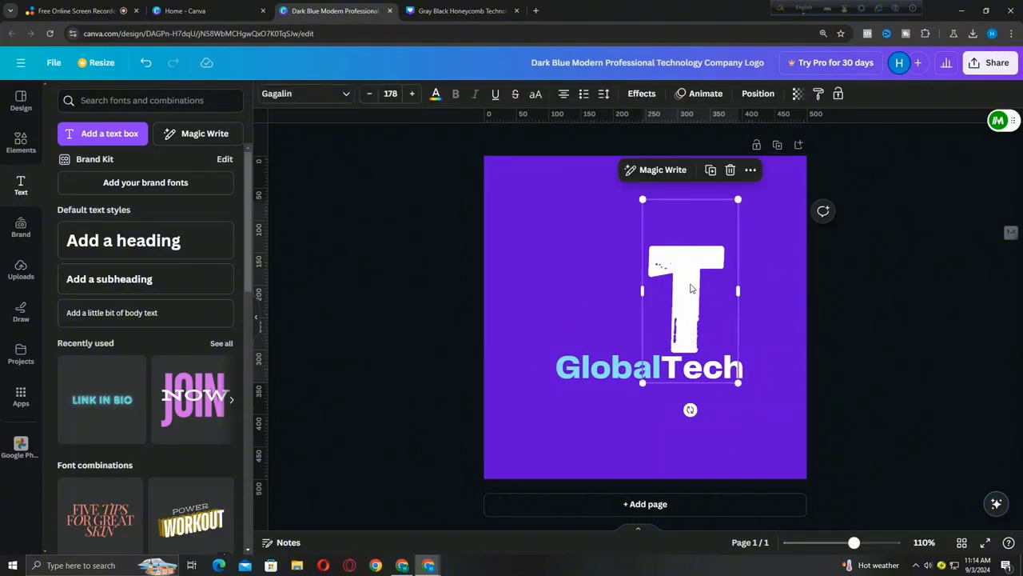
left_click(711, 170)
left_click_drag(699, 292, 572, 299)
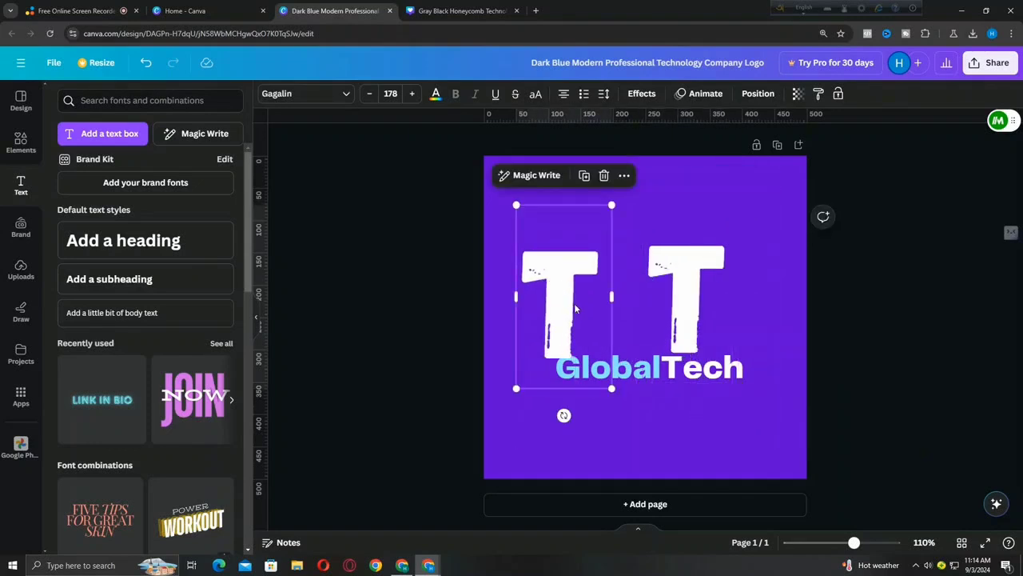
double_click(575, 306)
type("G")
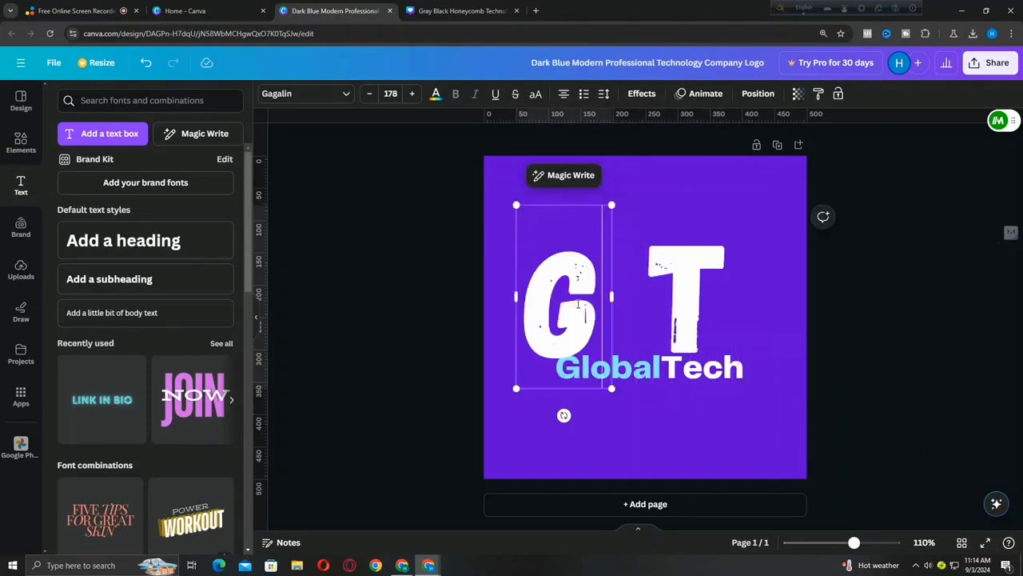
left_click(741, 283)
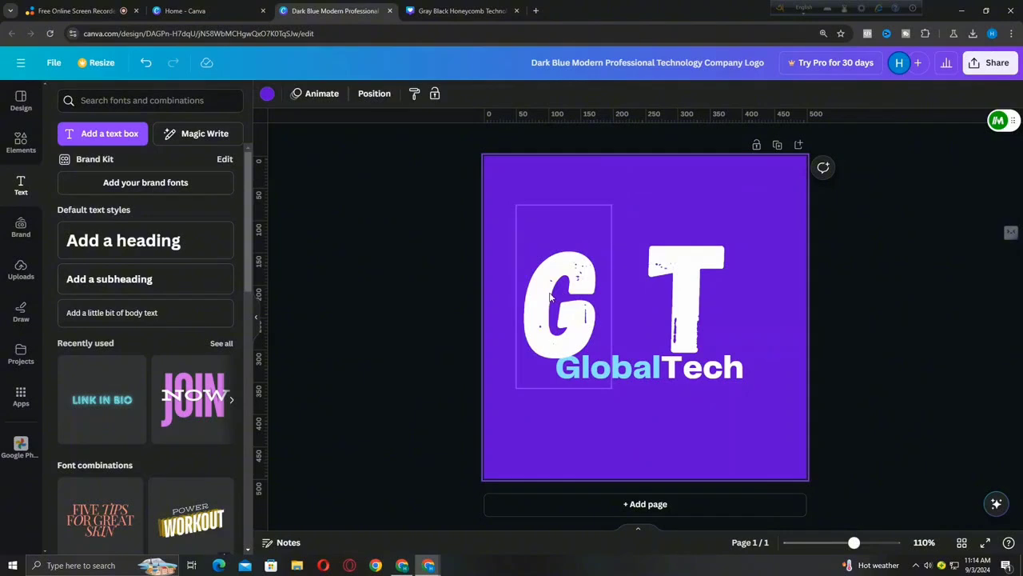
Colour the word Global black and place the large G beside the T, just above the name text
left_click_drag(551, 296, 581, 252)
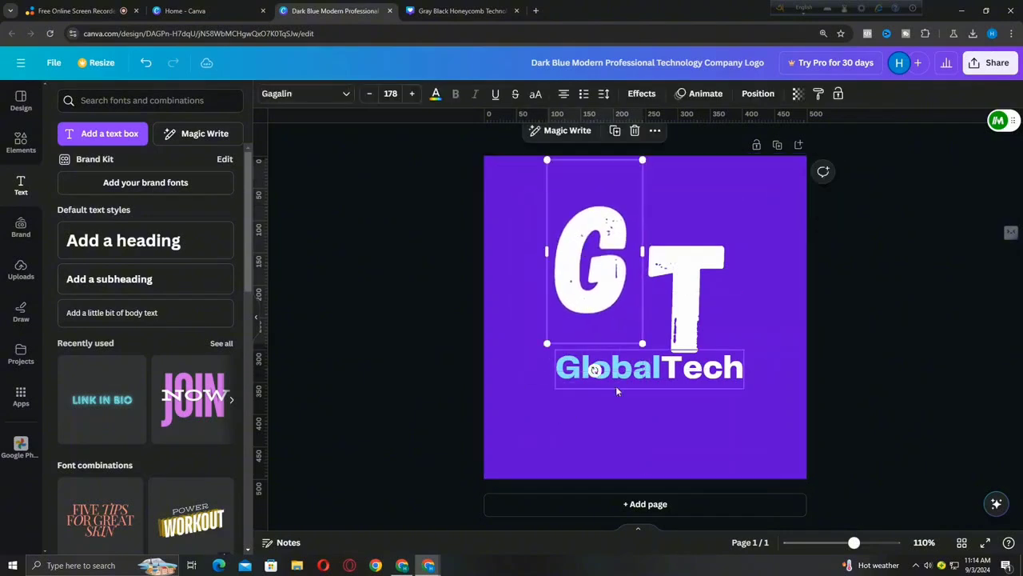
left_click(653, 370)
left_click(653, 370)
left_click_drag(661, 370, 553, 380)
left_click(435, 93)
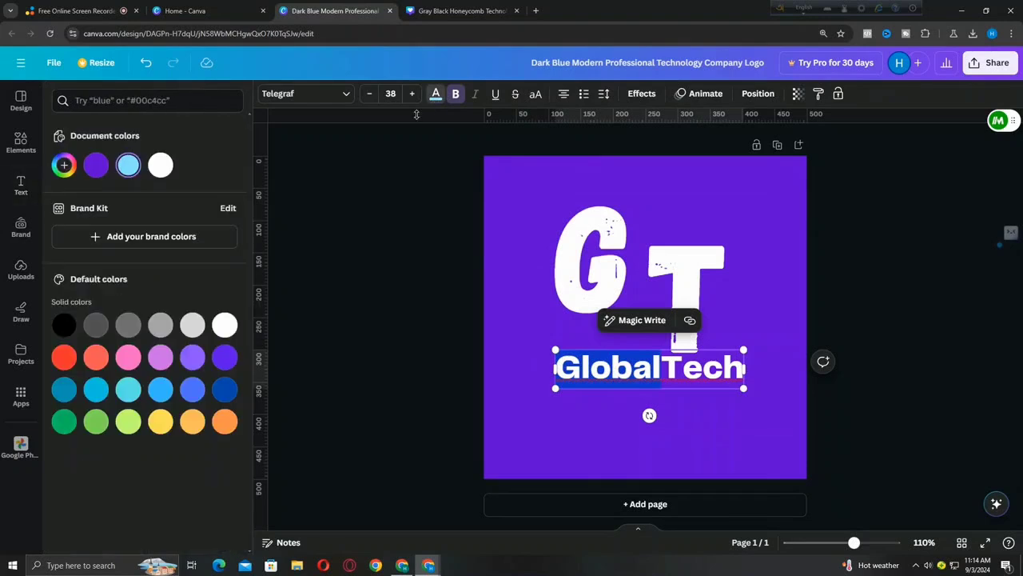
left_click(63, 323)
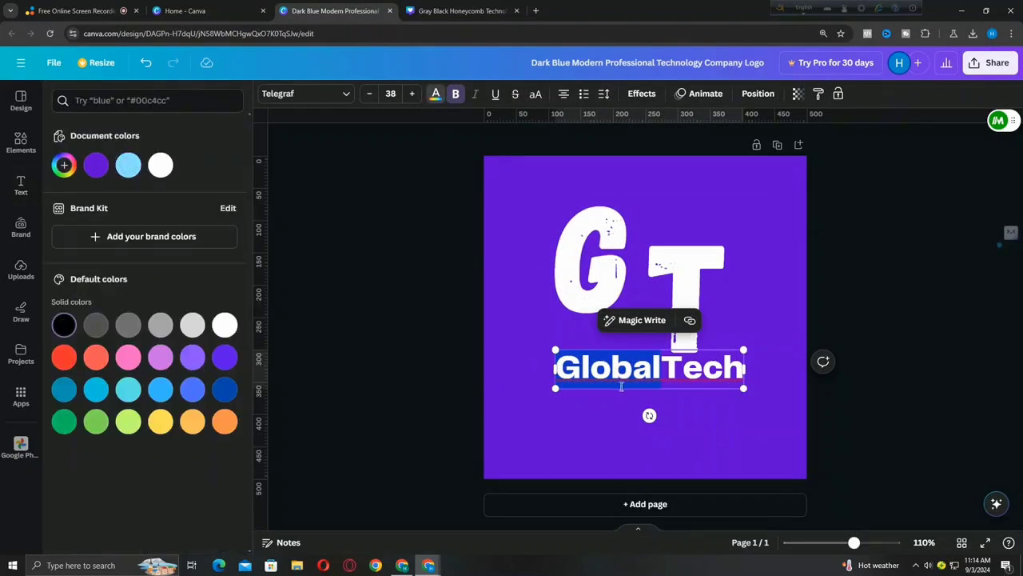
left_click(601, 406)
left_click_drag(601, 269, 614, 309)
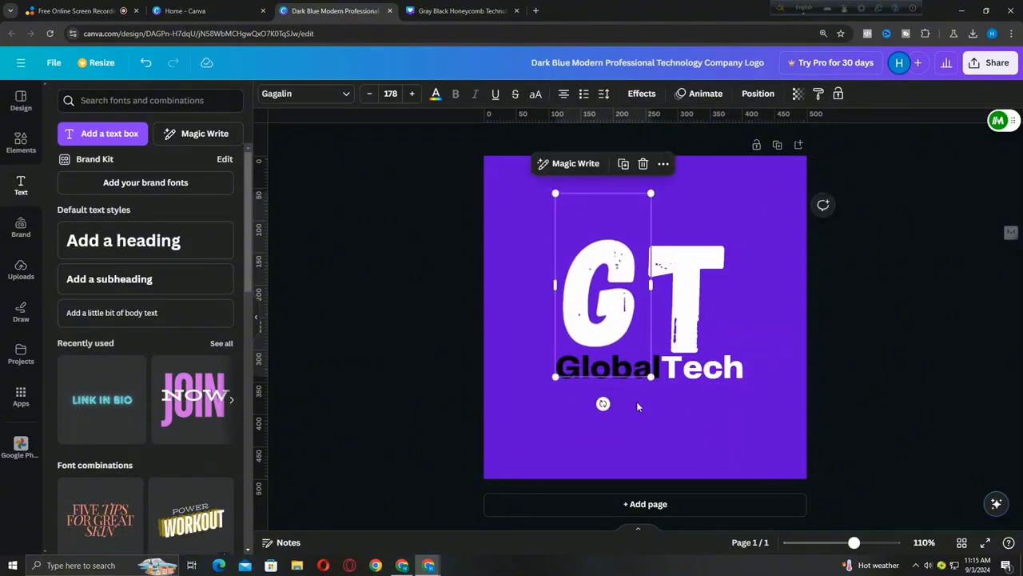
left_click(637, 406)
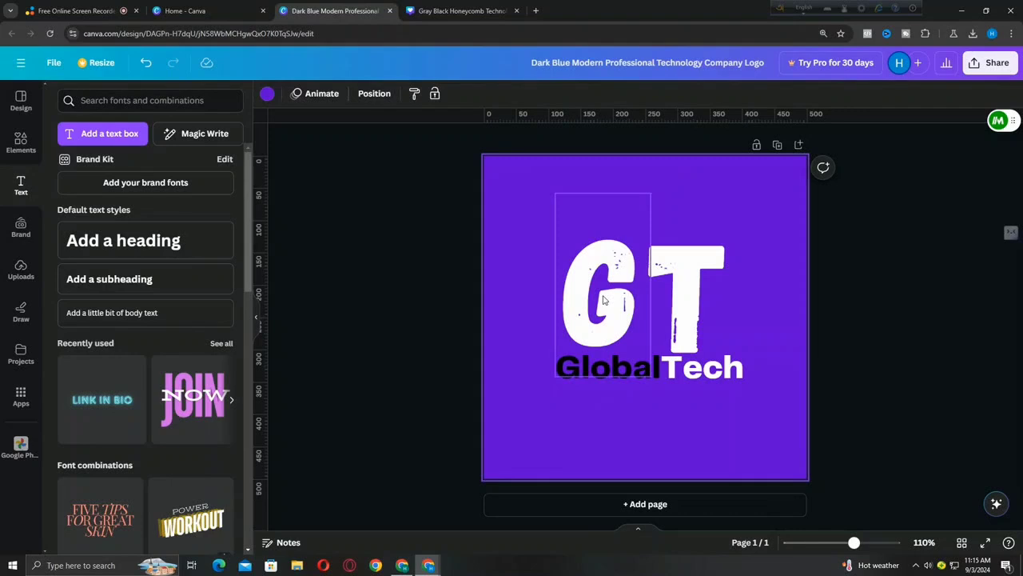
Colour the large T black and nudge it slightly up and to the left beside the G
double_click(688, 292)
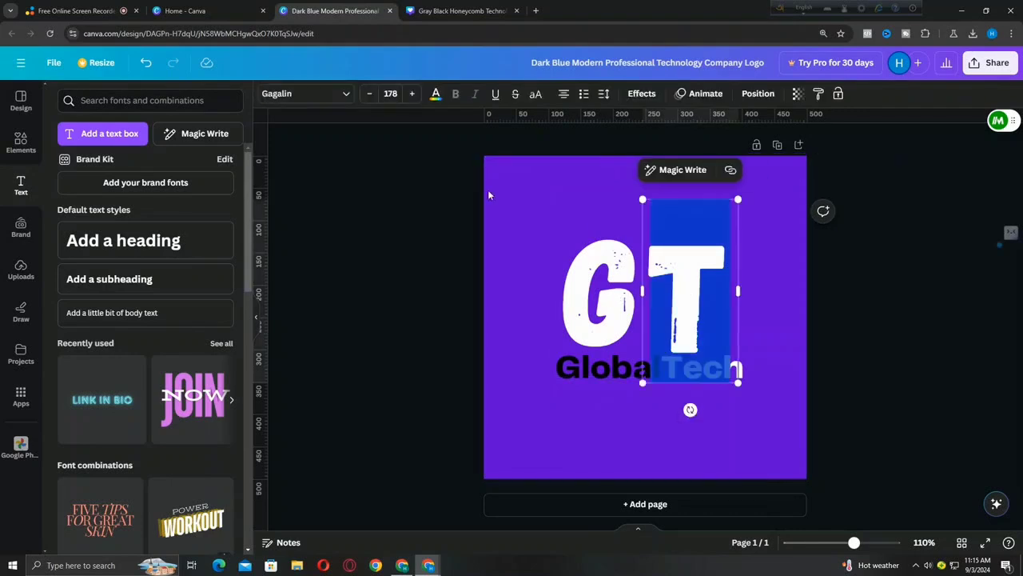
left_click(436, 94)
left_click(64, 324)
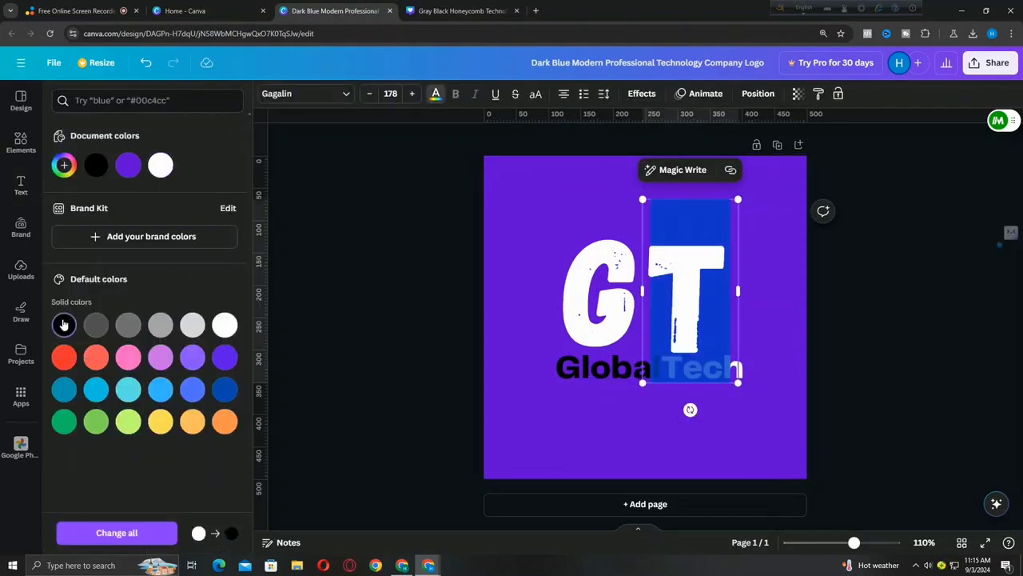
key("Escape")
left_click(430, 324)
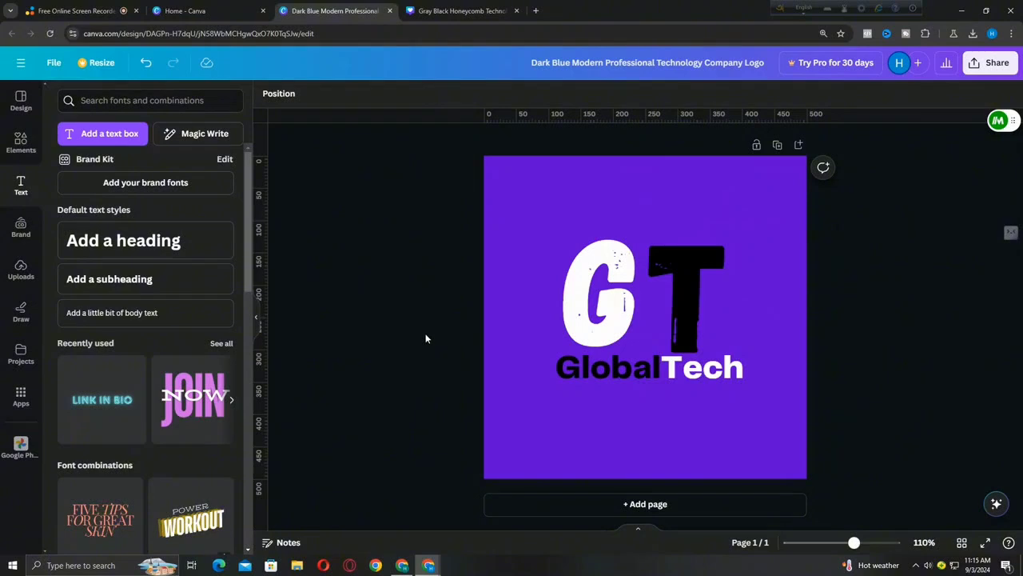
left_click_drag(688, 299, 685, 297)
left_click(853, 307)
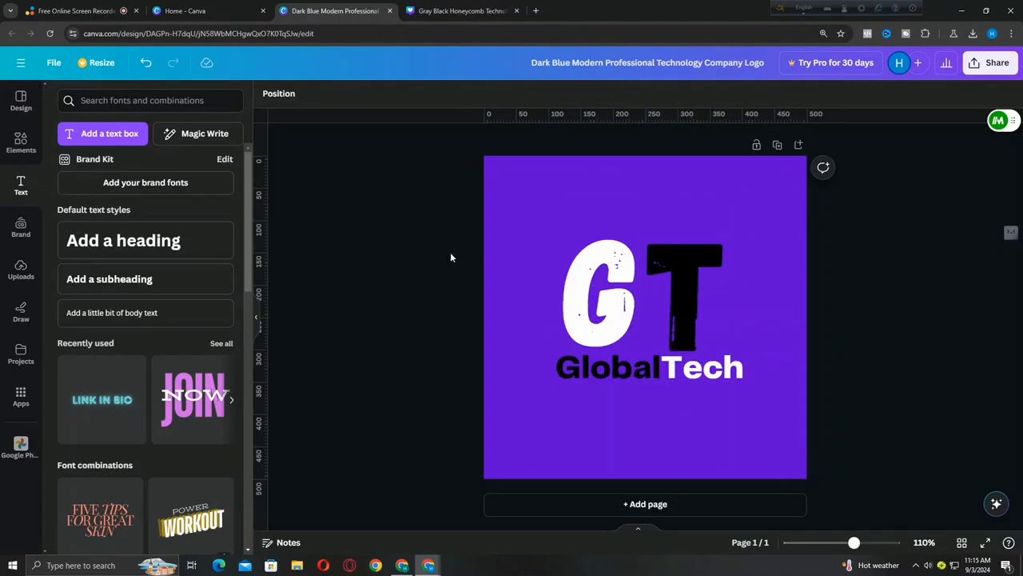
Download the logo design as a PNG and save it on the Desktop under the file name Global TEch
left_click(975, 73)
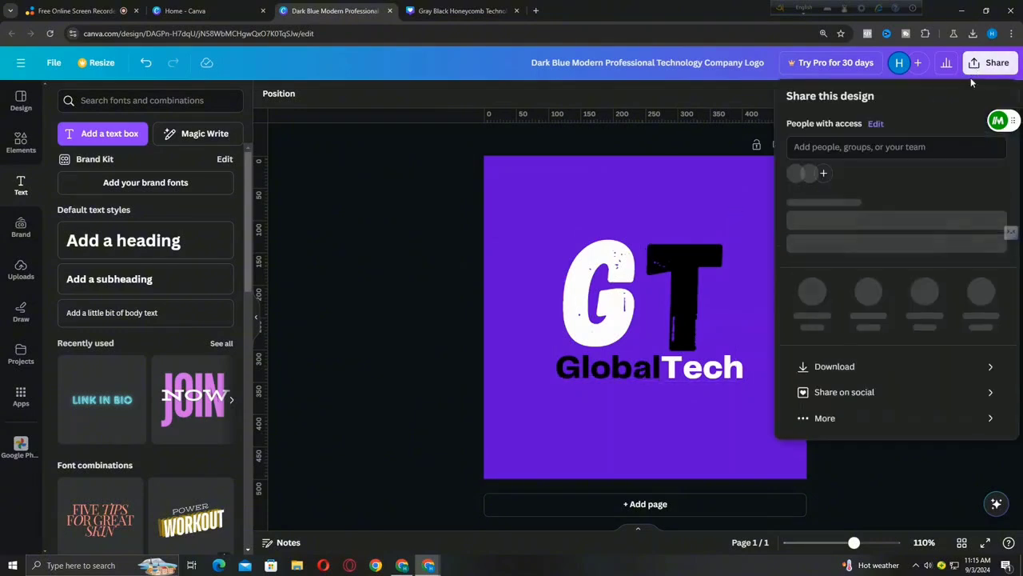
left_click(835, 374)
left_click(875, 307)
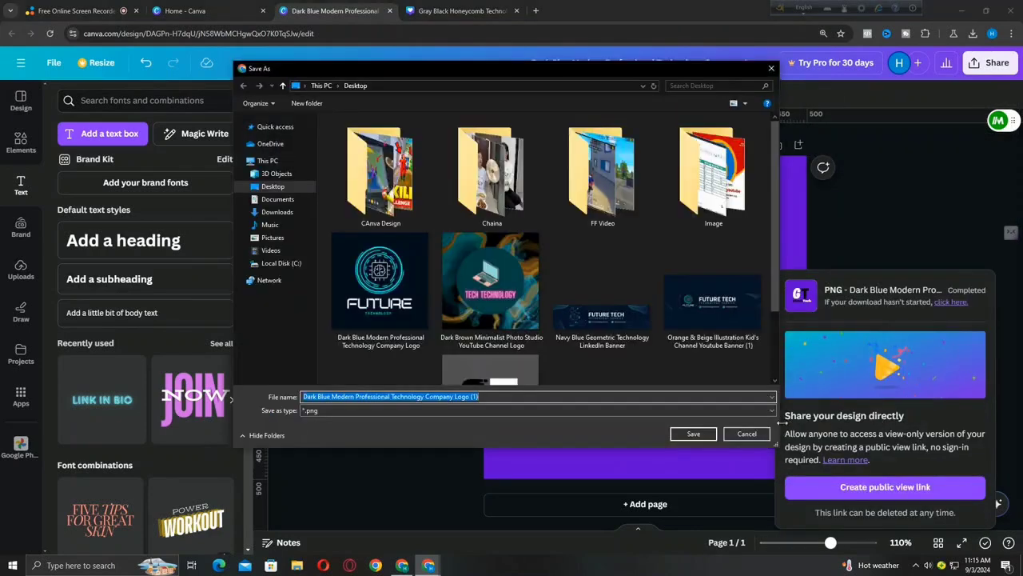
type("Global TEch")
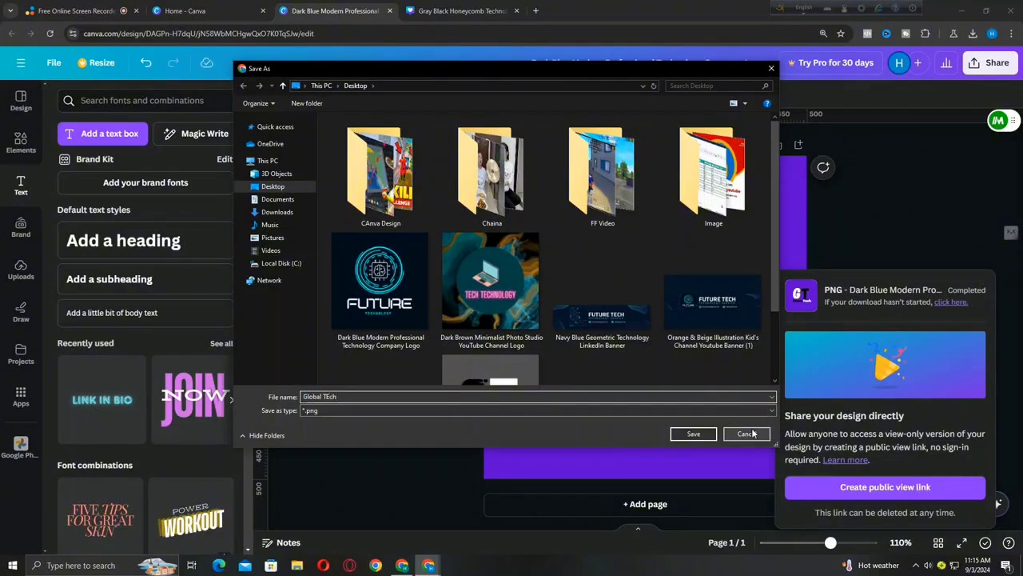
left_click(692, 433)
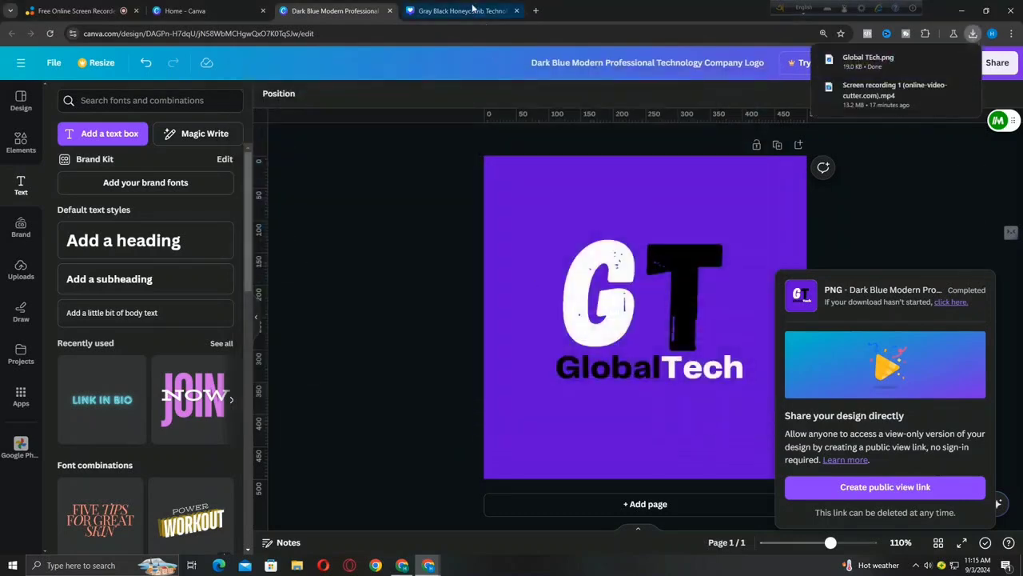
In the YouTube banner design, add a circular frame to page 1, shrink it to the black band's height and place it left of centre
left_click(461, 10)
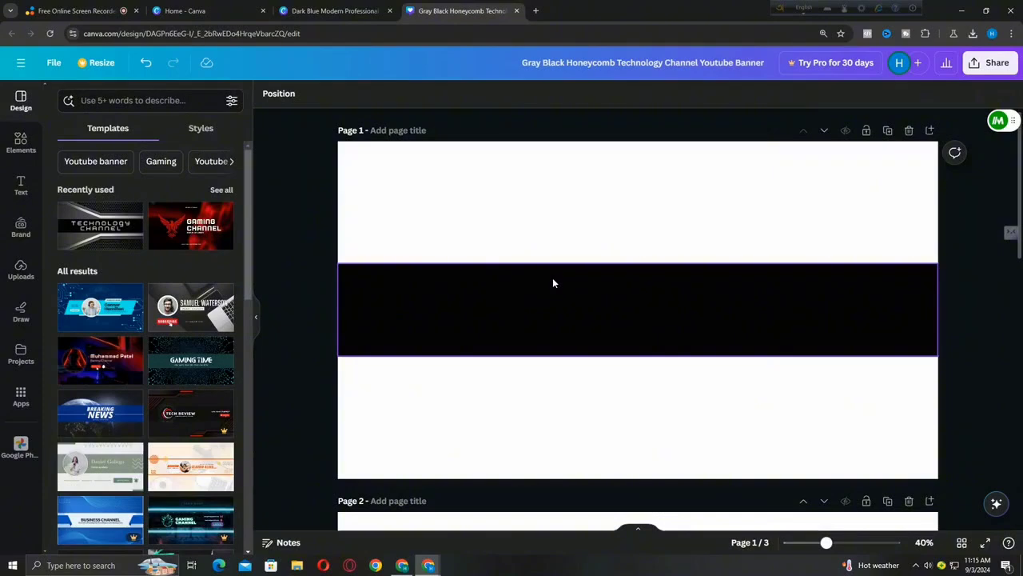
left_click(21, 143)
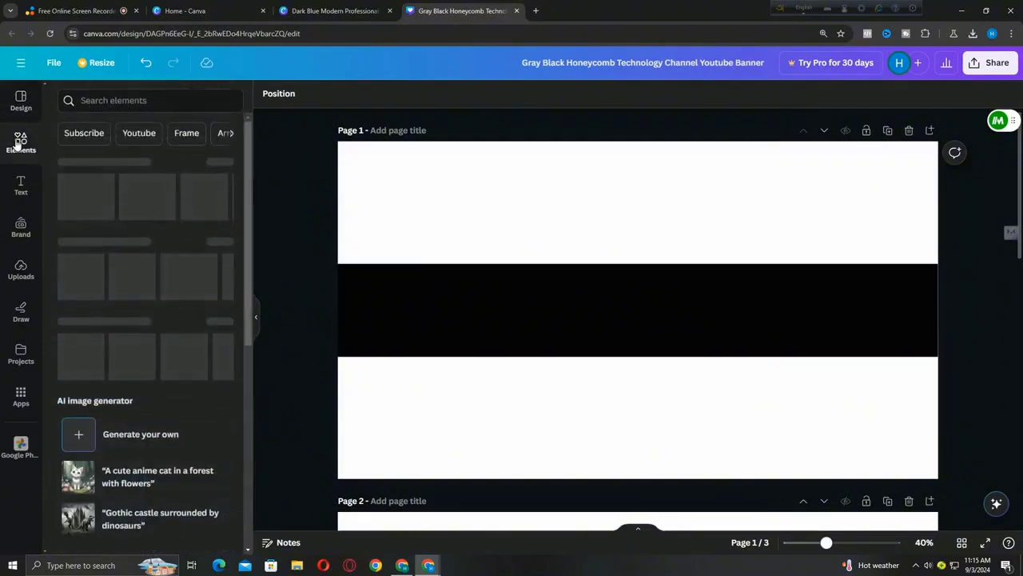
left_click(93, 198)
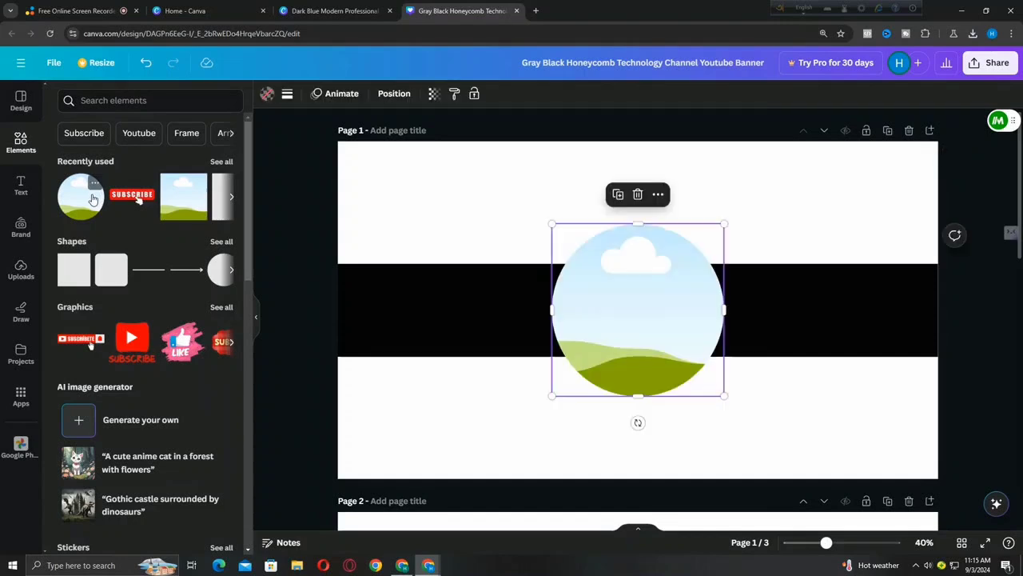
left_click_drag(552, 225, 625, 292)
left_click_drag(660, 322, 516, 289)
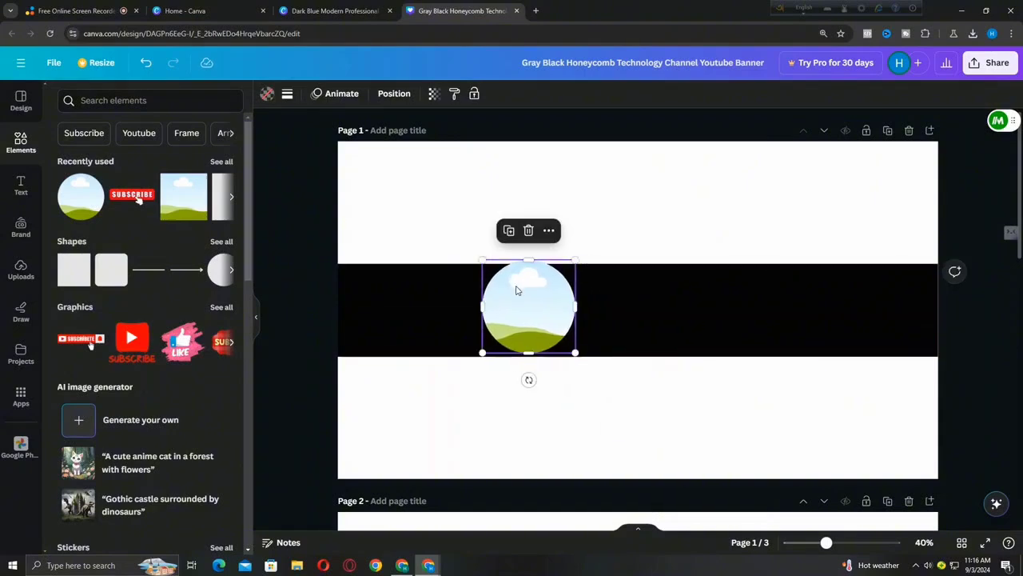
key("shift+Down")
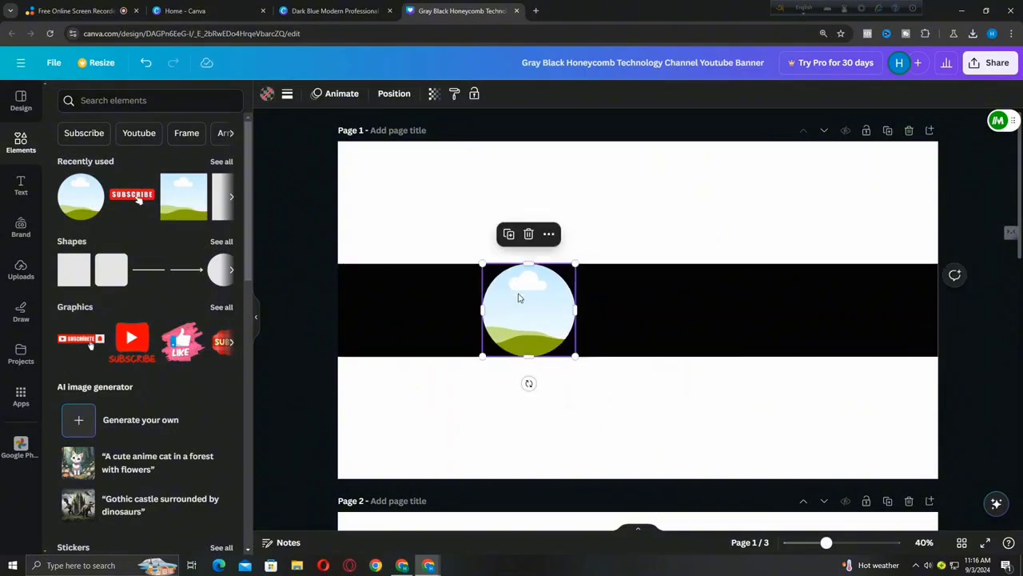
left_click(666, 205)
Move the honeycomb image from page 2 to the upper part of page 1 and send it to the back
scroll(528, 319, "down", 3)
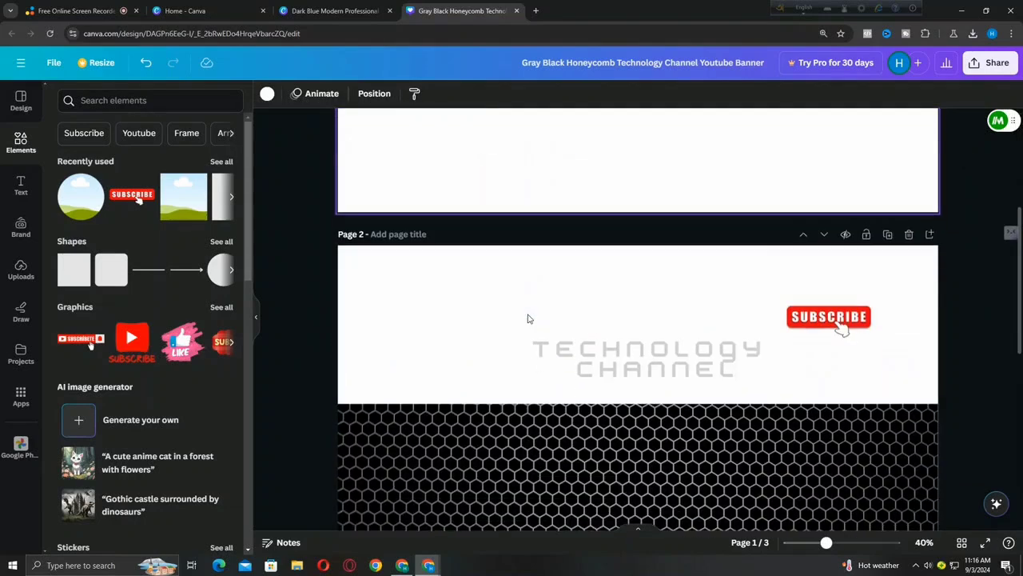
scroll(613, 331, "up", 1)
scroll(613, 331, "down", 3)
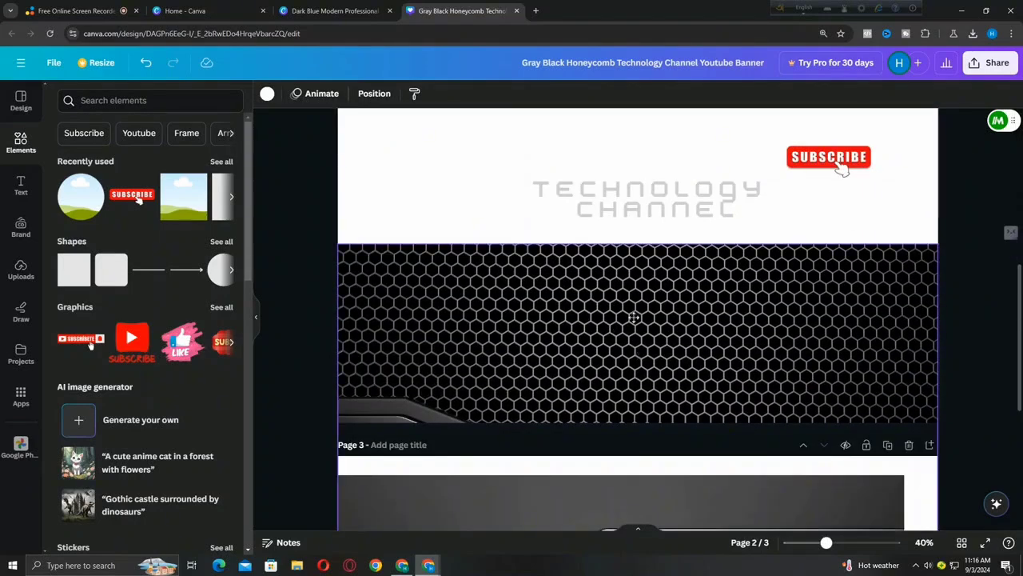
left_click(612, 331)
scroll(634, 252, "down", 1)
left_click_drag(634, 252, 736, 183)
scroll(713, 285, "up", 1)
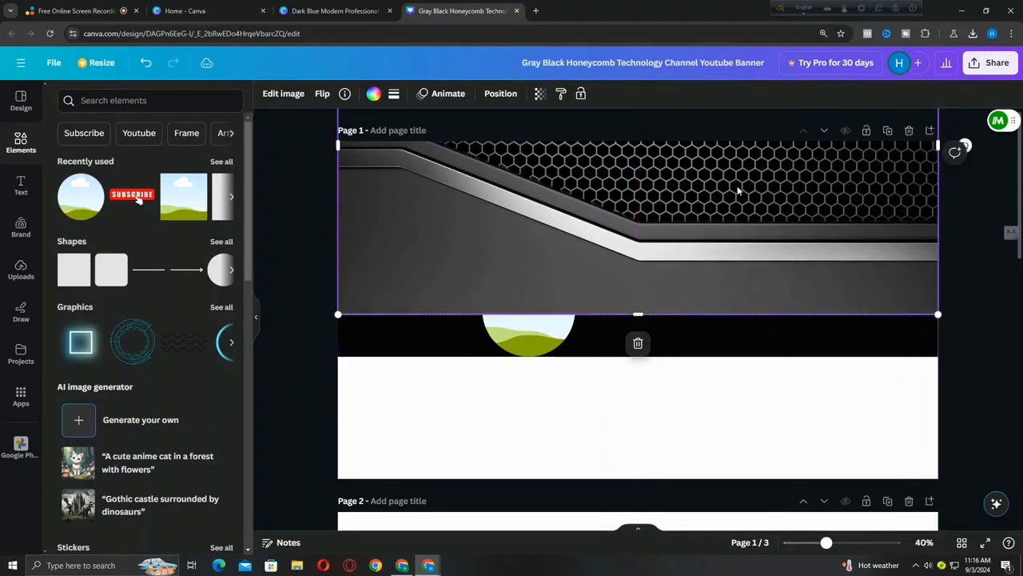
right_click(737, 189)
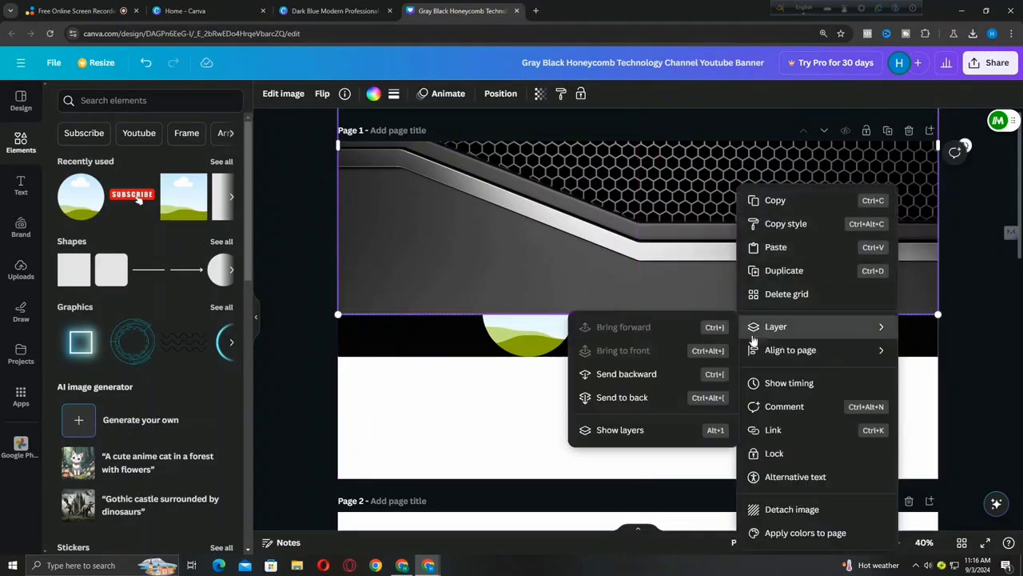
mouse_move(766, 332)
left_click(648, 400)
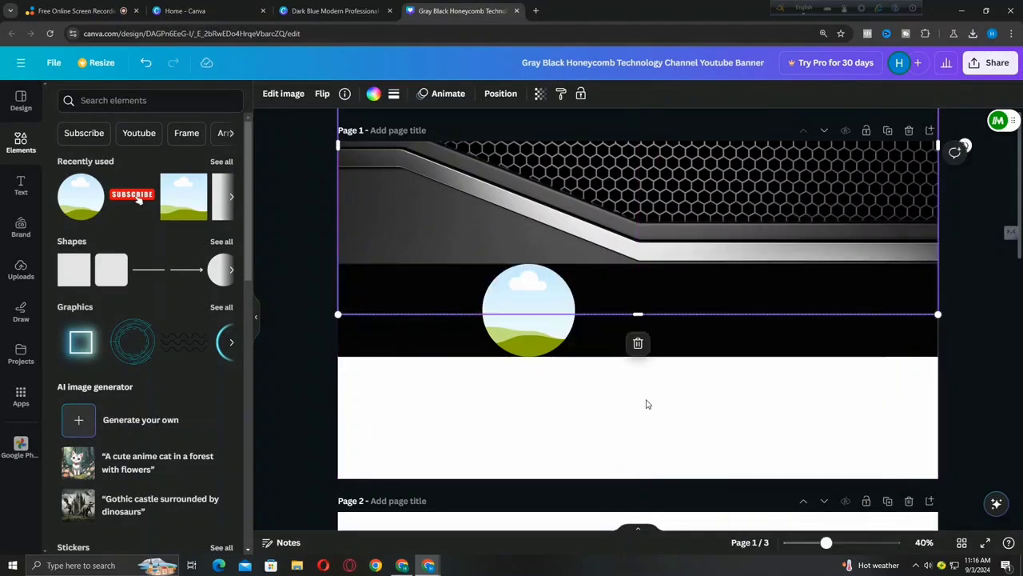
left_click_drag(712, 227, 718, 205)
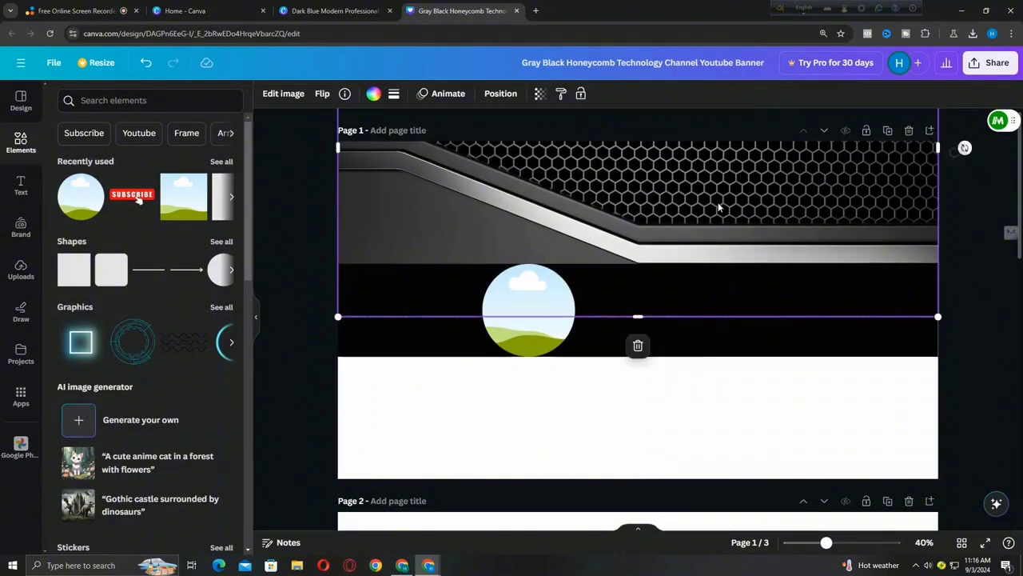
Move page 3's honeycomb image to the lower part of page 1, send it to the back and align it with the page width
scroll(731, 290, "down", 5)
scroll(740, 314, "down", 5)
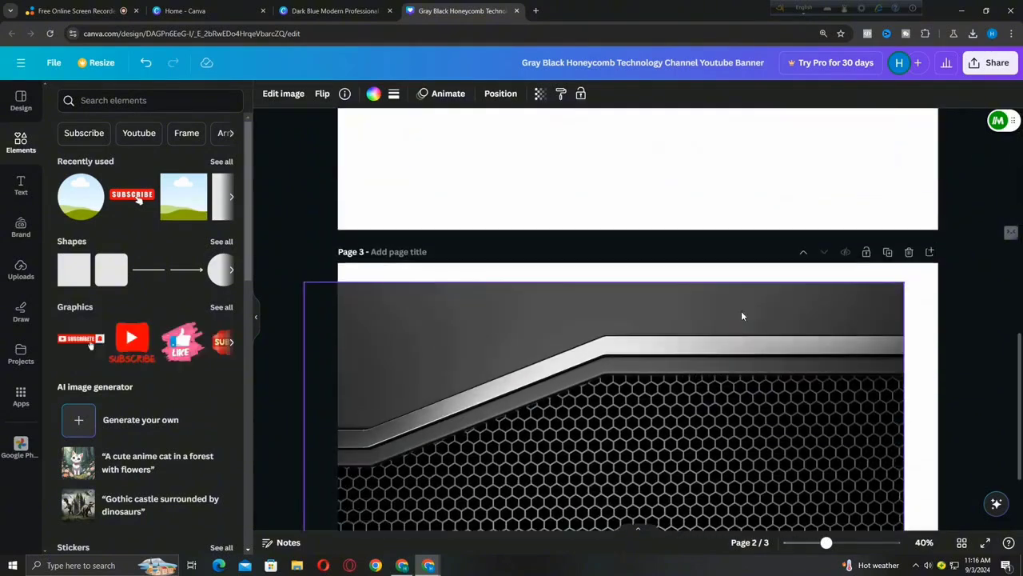
scroll(712, 277, "up", 6)
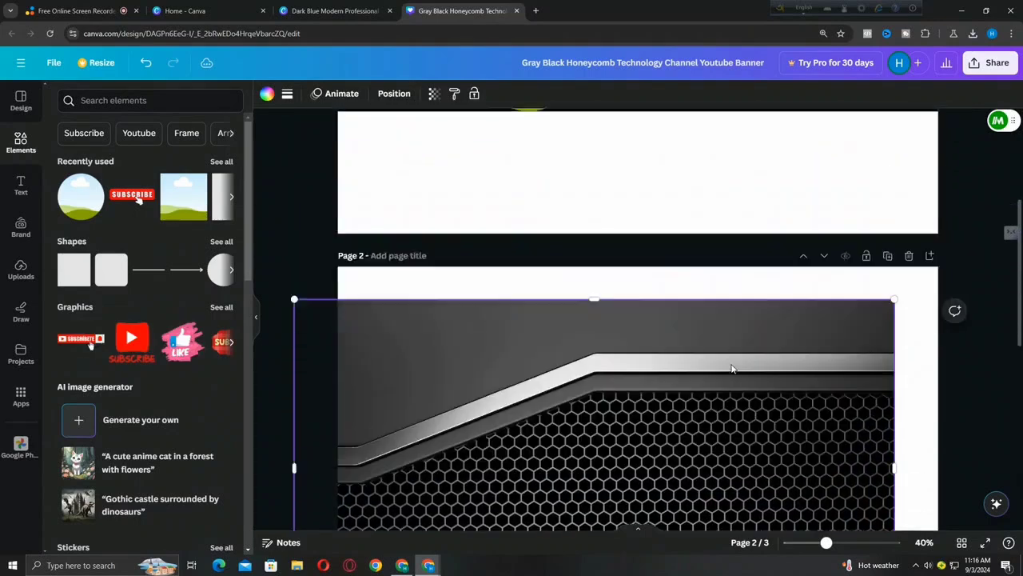
scroll(759, 216, "up", 1)
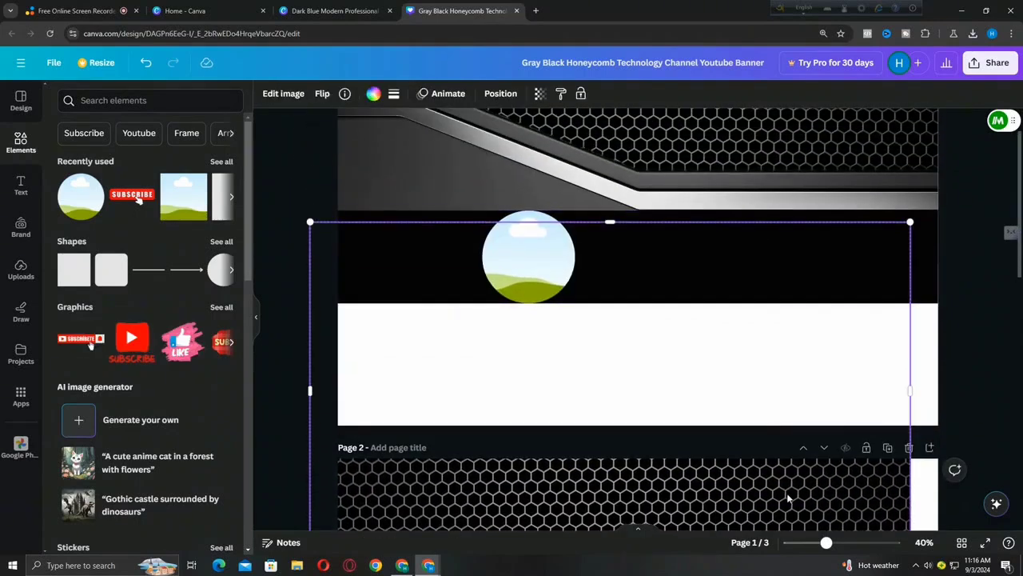
left_click_drag(770, 478, 767, 393)
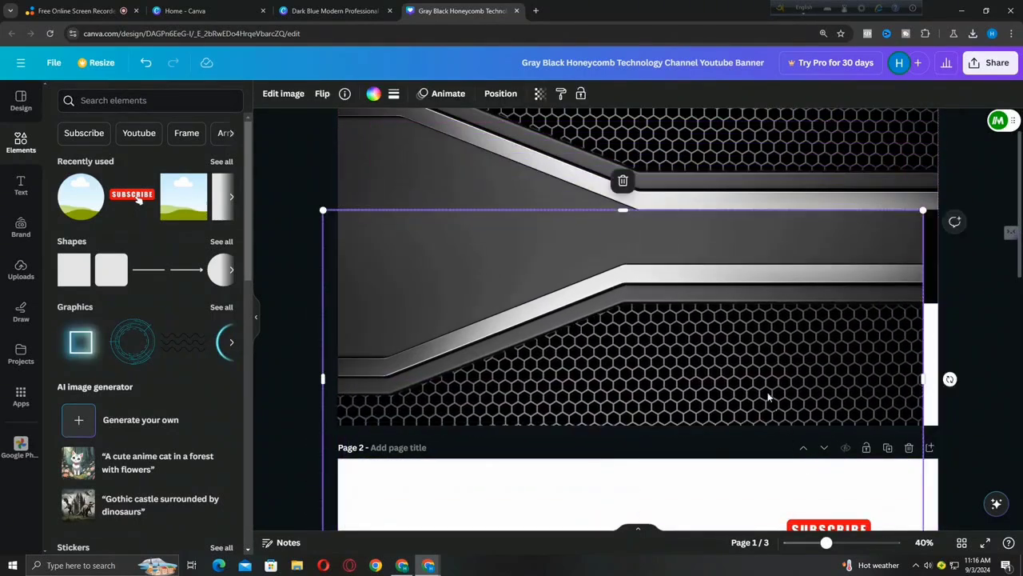
right_click(765, 389)
mouse_move(804, 327)
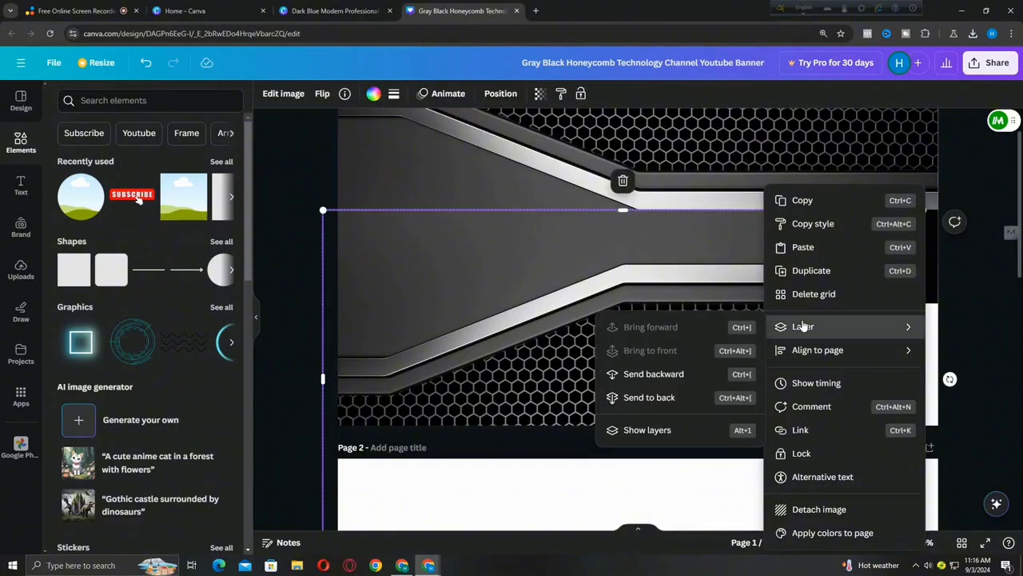
left_click(657, 398)
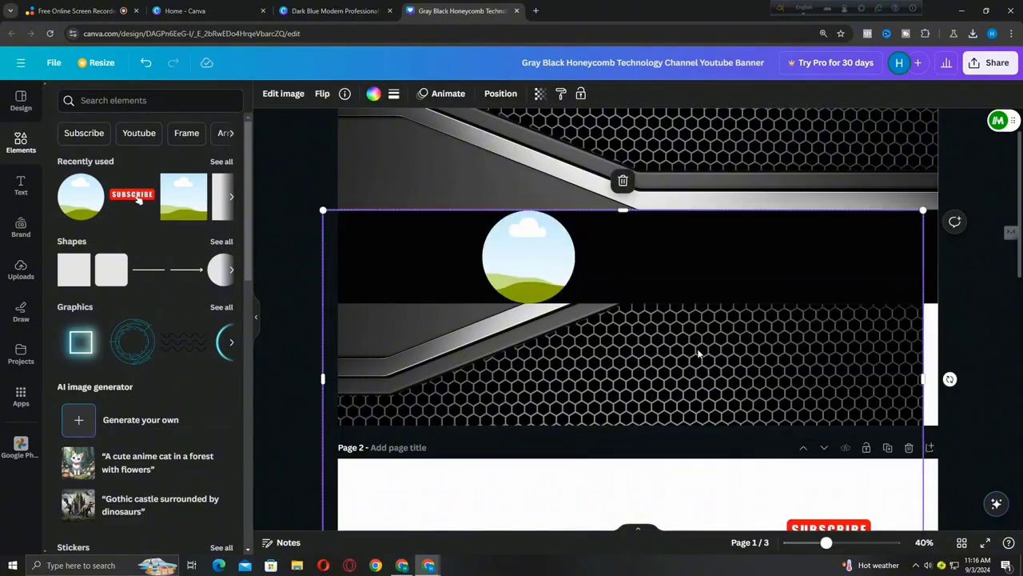
left_click_drag(737, 365, 715, 393)
Move the Technology Channel text from page 2 onto page 1's black band, to the right of the circular frame
scroll(728, 384, "down", 3)
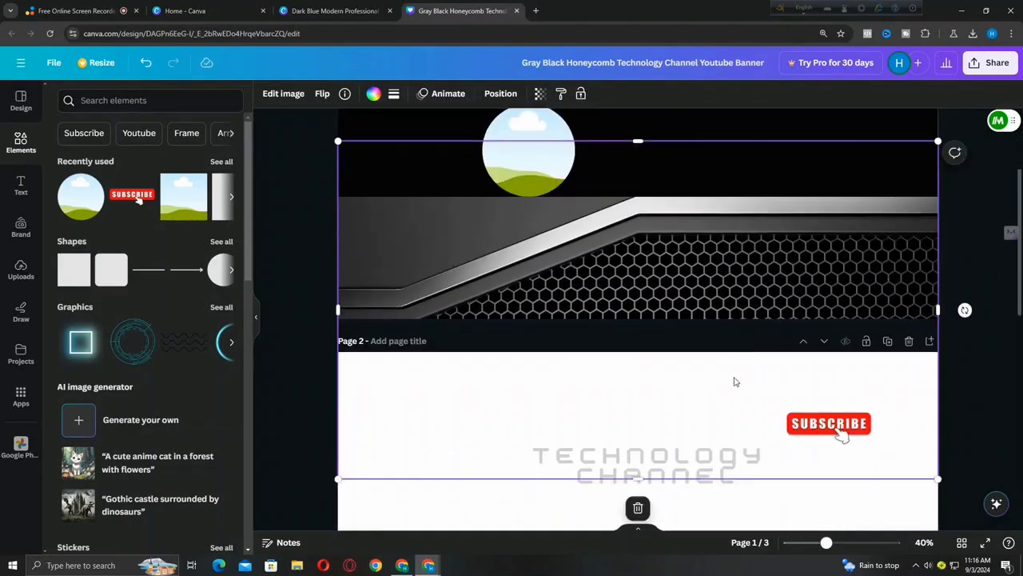
left_click(723, 397)
scroll(723, 396, "down", 1)
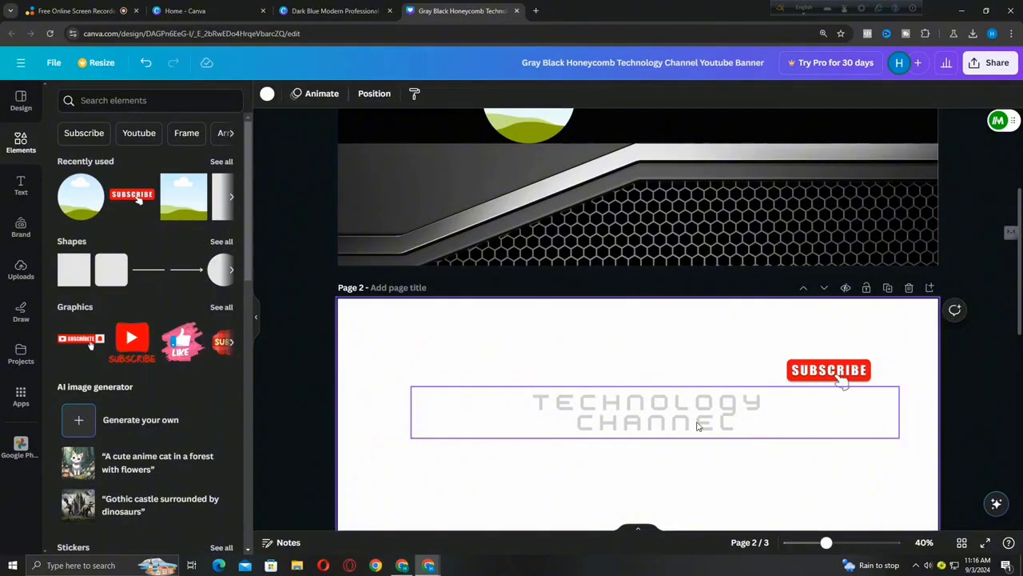
left_click_drag(651, 415, 663, 127)
scroll(663, 126, "up", 4)
left_click_drag(675, 323, 716, 289)
left_click(902, 365)
Move the Subscribe graphic from page 2 onto page 1's black band, just below the Technology Channel text
scroll(840, 423, "down", 2)
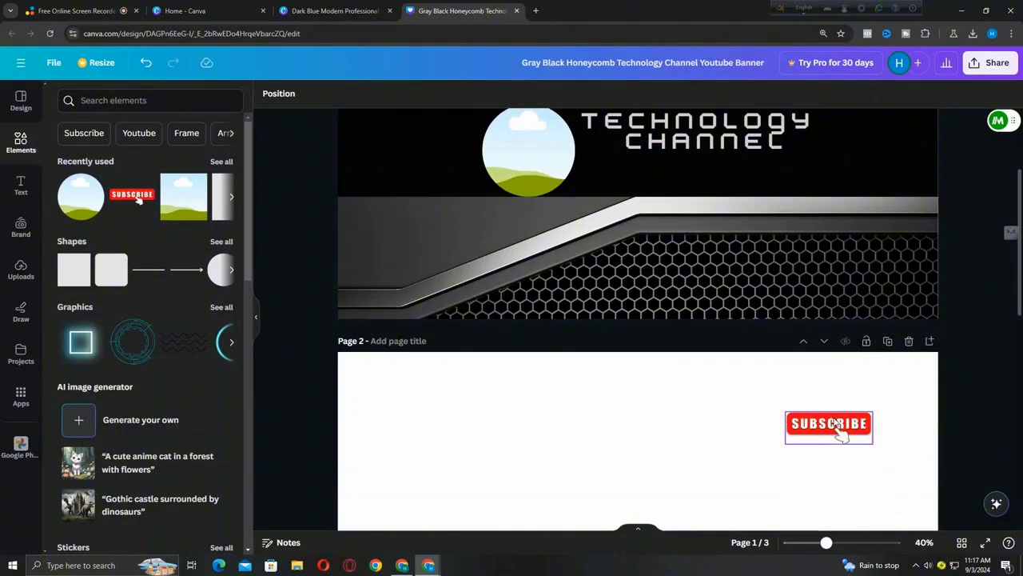
left_click_drag(839, 430, 770, 168)
scroll(780, 284, "up", 2)
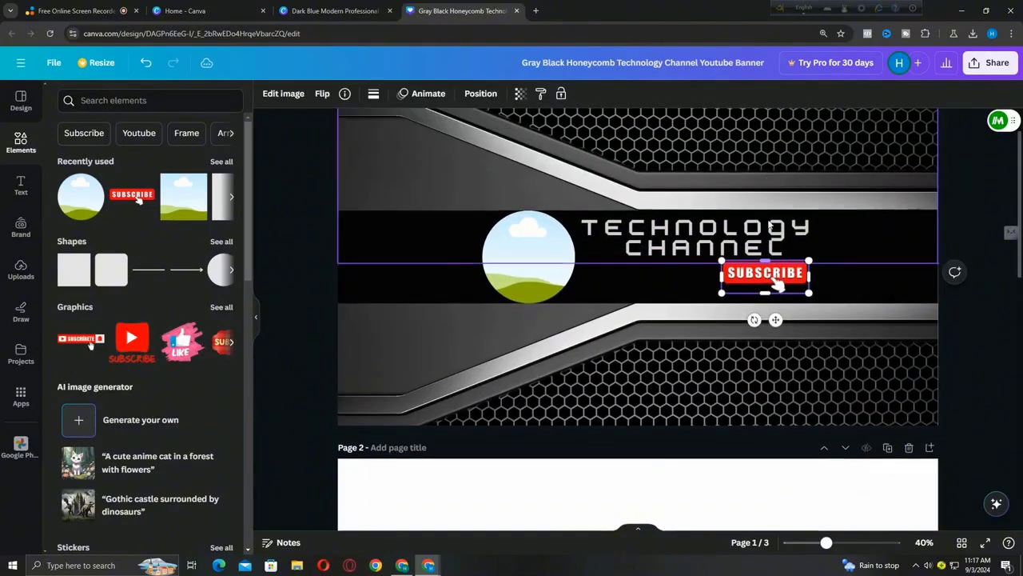
left_click_drag(774, 281, 762, 285)
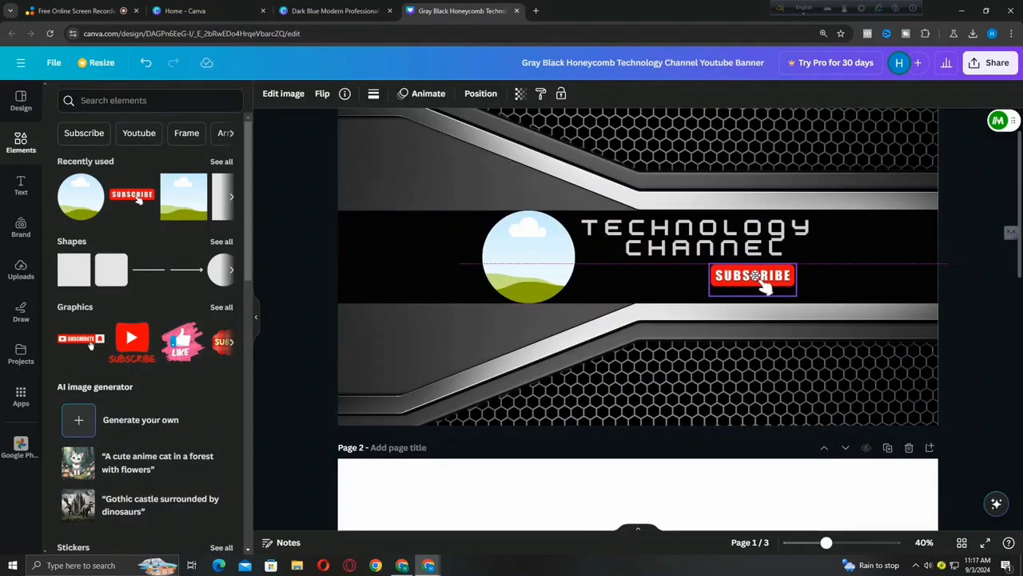
mouse_move(763, 284)
left_mouse_down()
mouse_move(768, 291)
mouse_move(754, 279)
left_mouse_up()
left_click(955, 338)
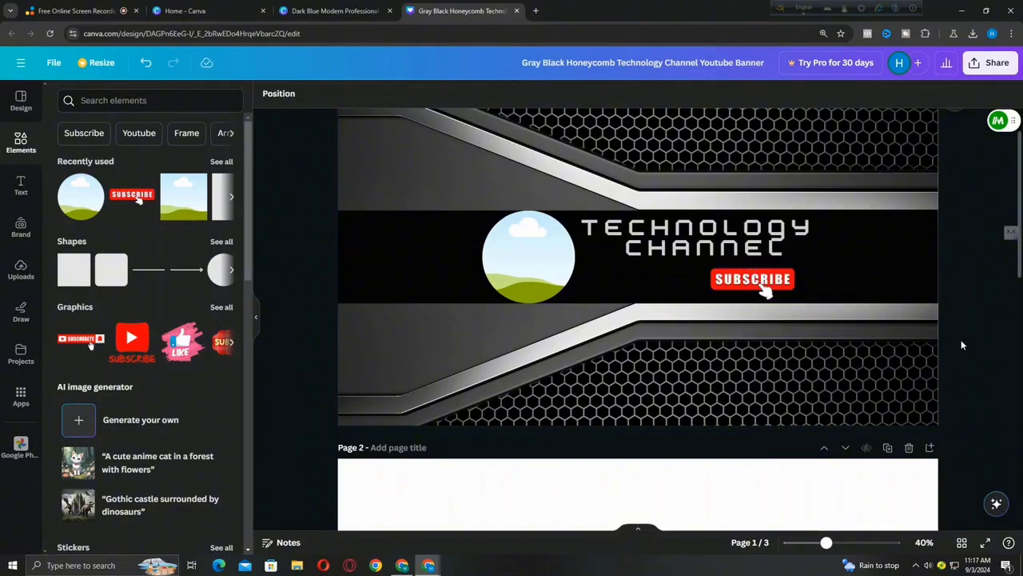
left_click(670, 239)
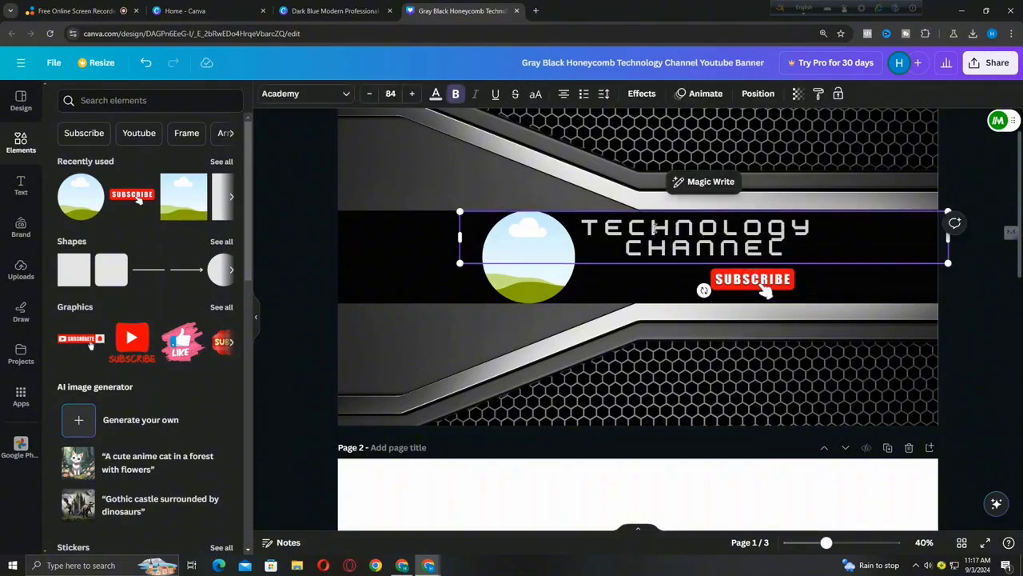
left_click_drag(589, 227, 792, 251)
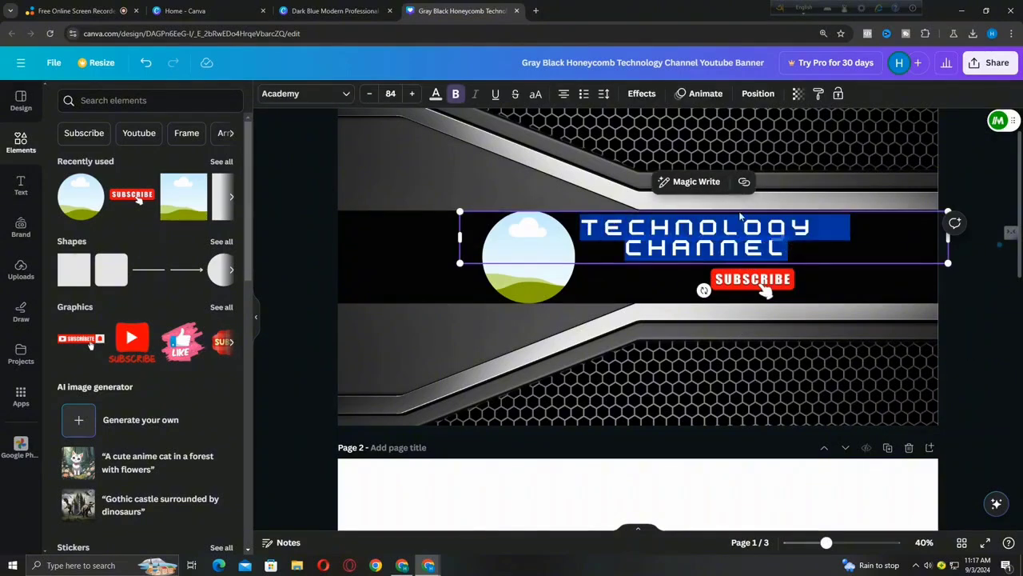
left_click(743, 183)
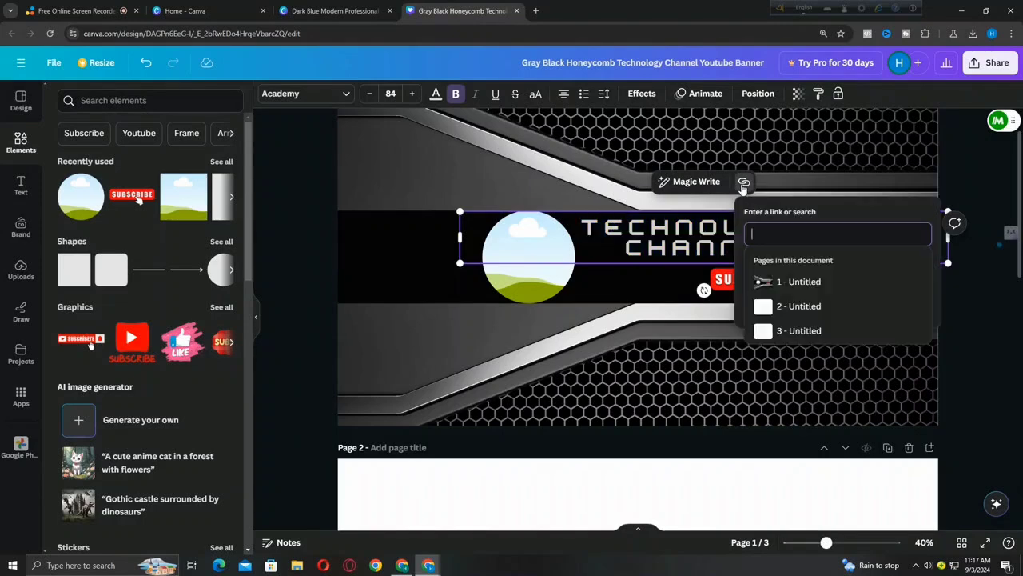
left_click(970, 305)
left_click(971, 304)
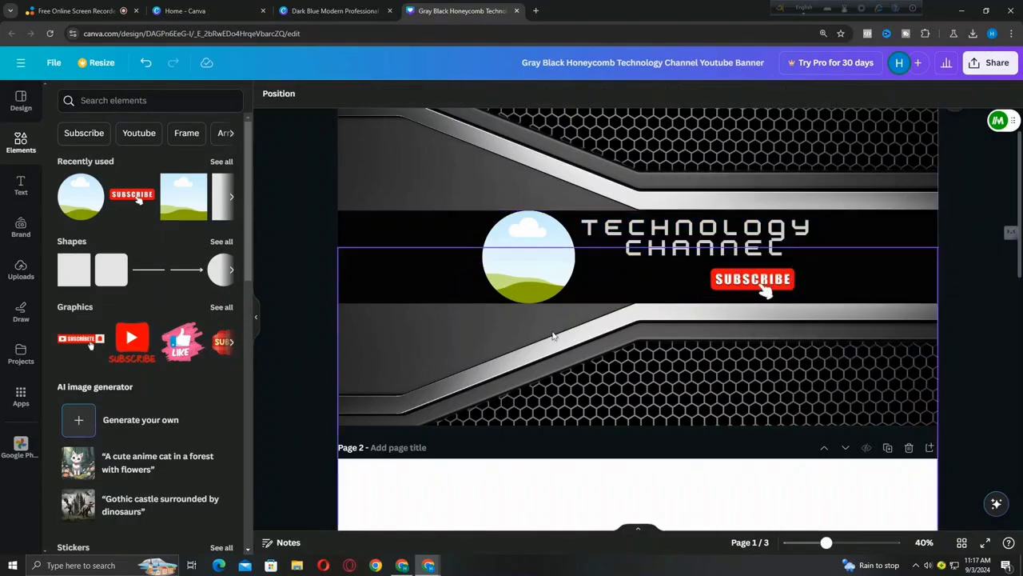
Add a heading to page 1 of the banner with the text Global Tech
left_click(20, 187)
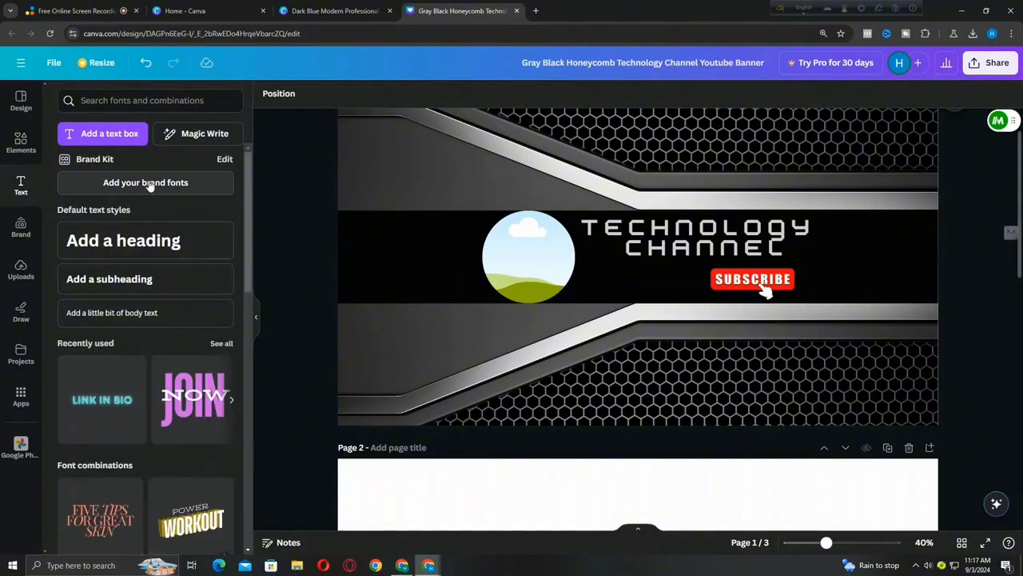
left_click(168, 241)
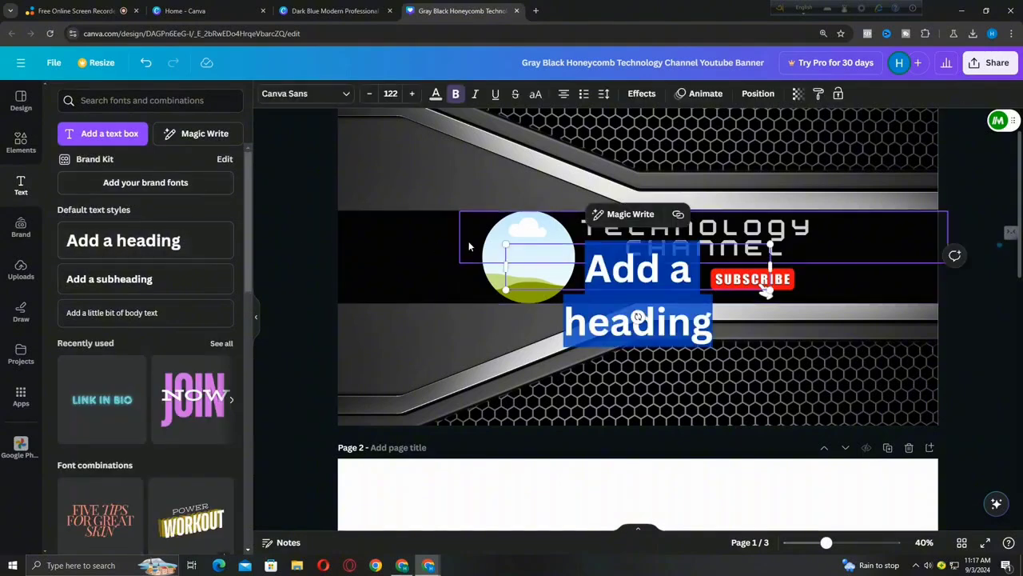
type("o")
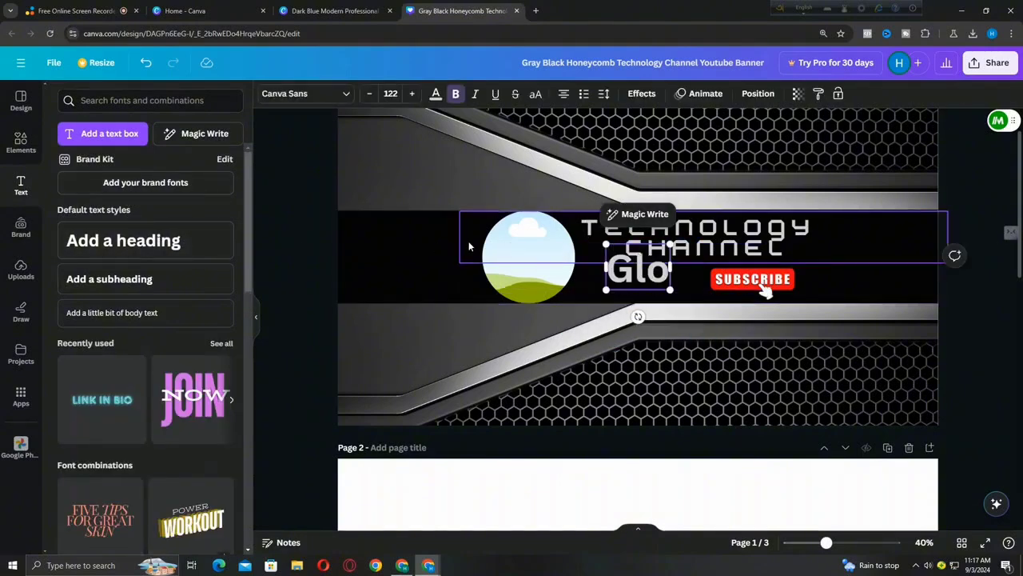
type("bal Tech")
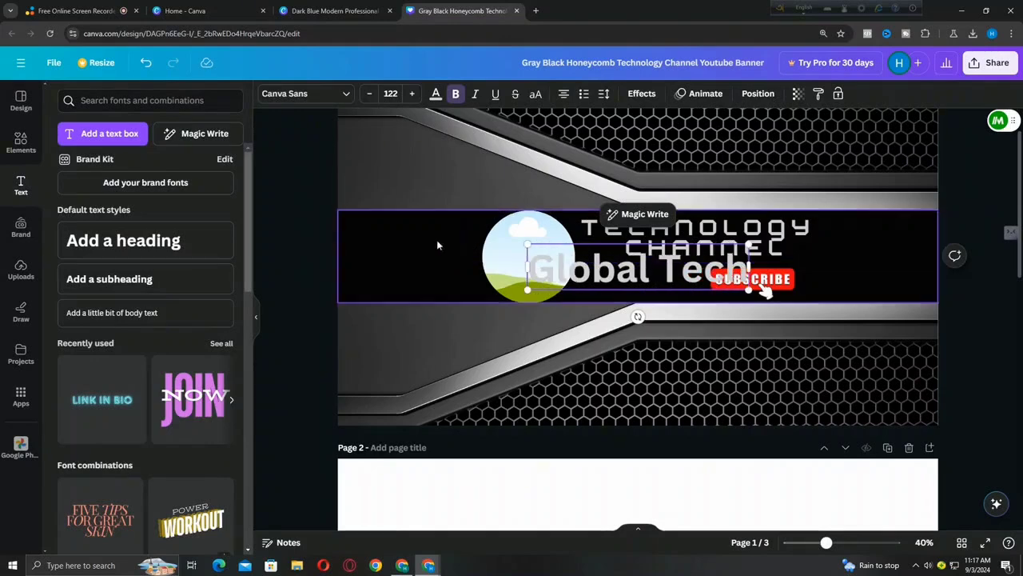
Shrink the Global Tech heading to font size 61.4 and place it between the circular frame and the Subscribe graphic
left_click_drag(528, 244, 634, 269)
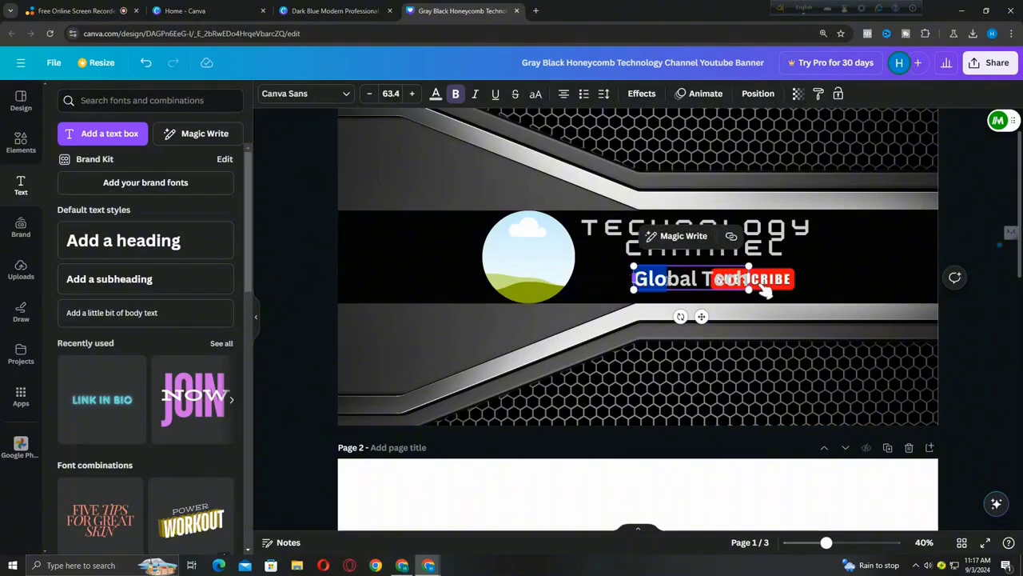
left_click(975, 346)
left_click_drag(701, 284, 651, 278)
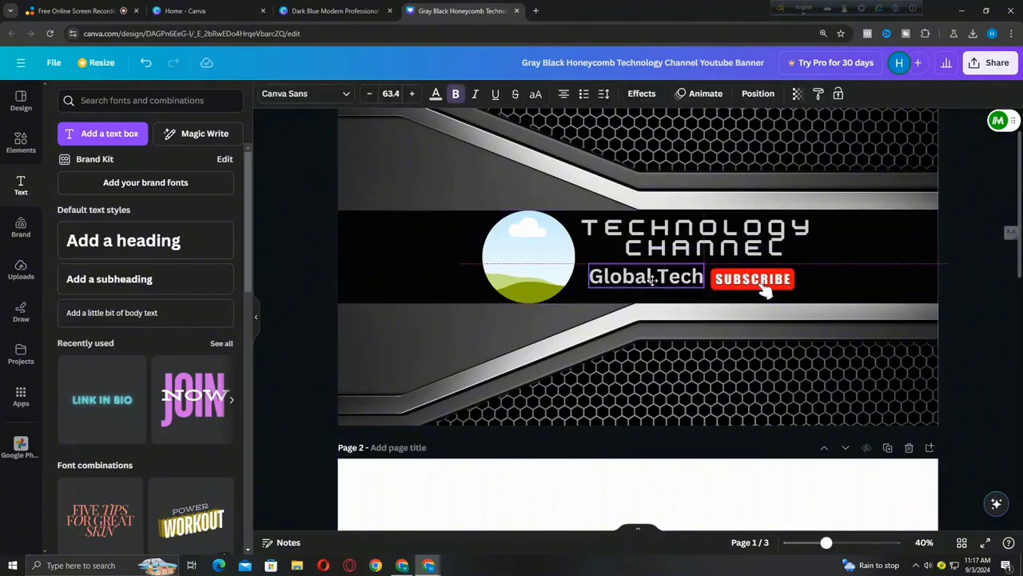
left_click(758, 285)
left_click(691, 277)
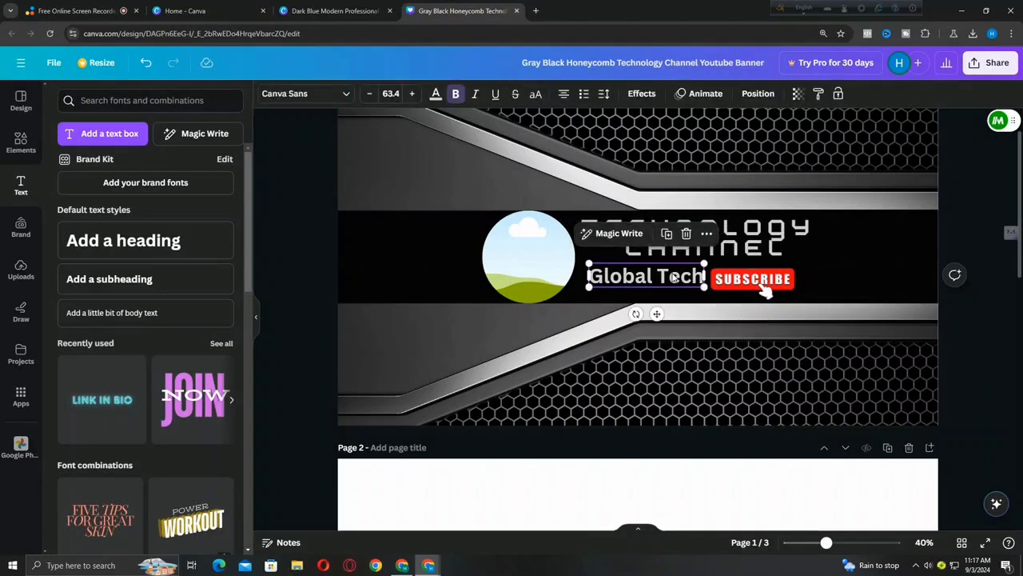
double_click(365, 93)
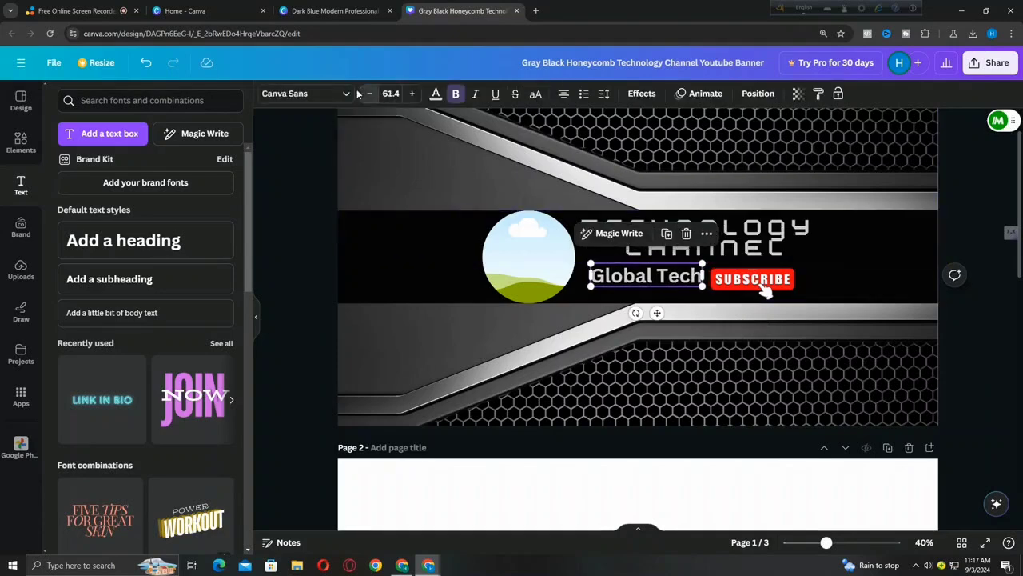
Change the Global Tech text's font to Gagalin and space it evenly between the circular frame and the Subscribe graphic
left_click(346, 94)
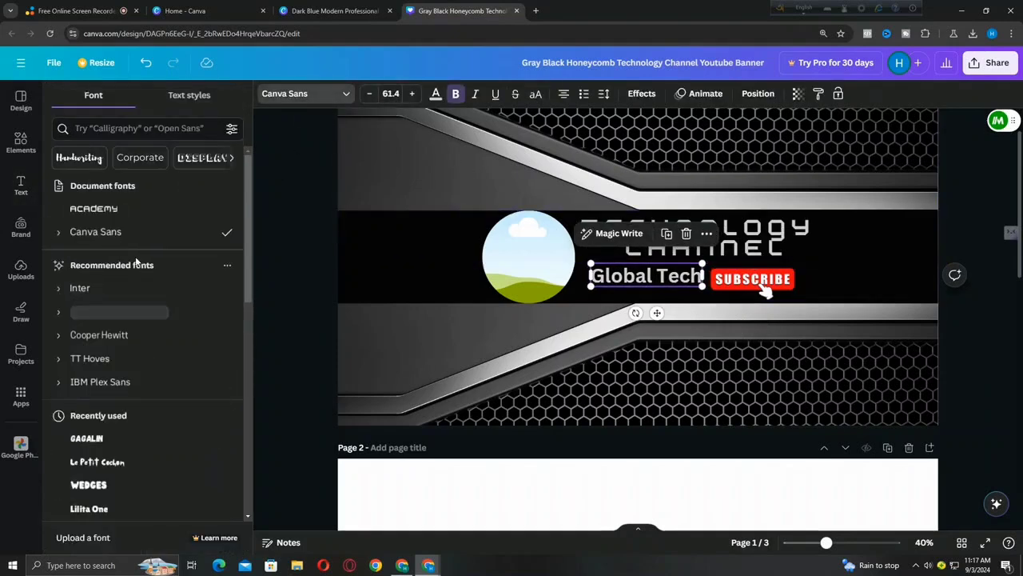
left_click(345, 93)
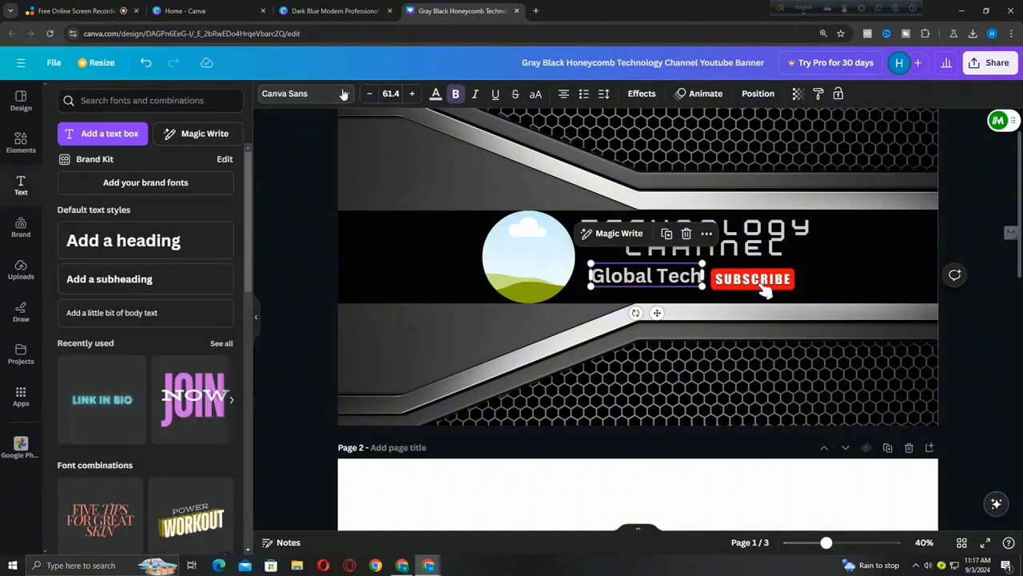
left_click(335, 94)
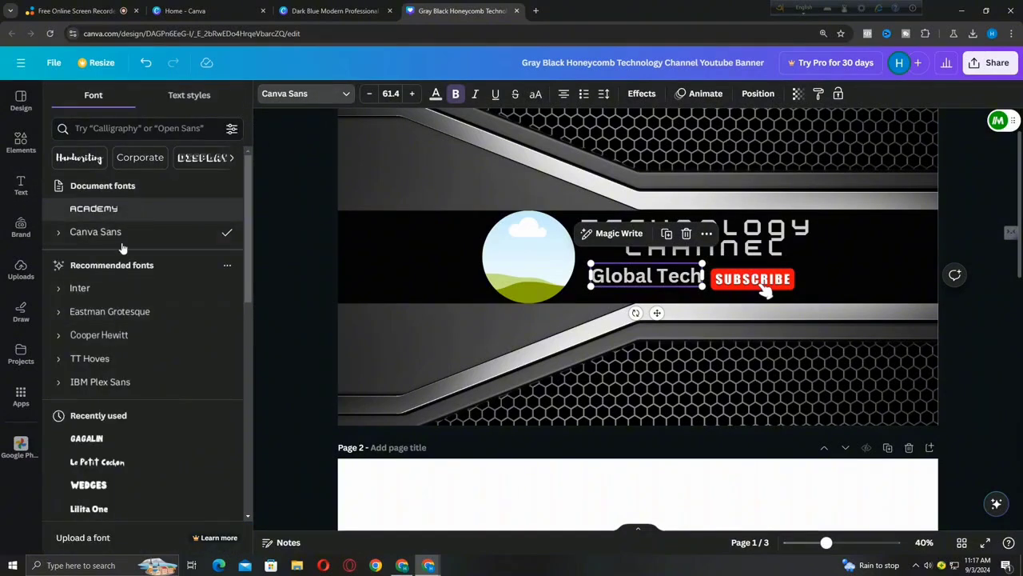
left_click(109, 438)
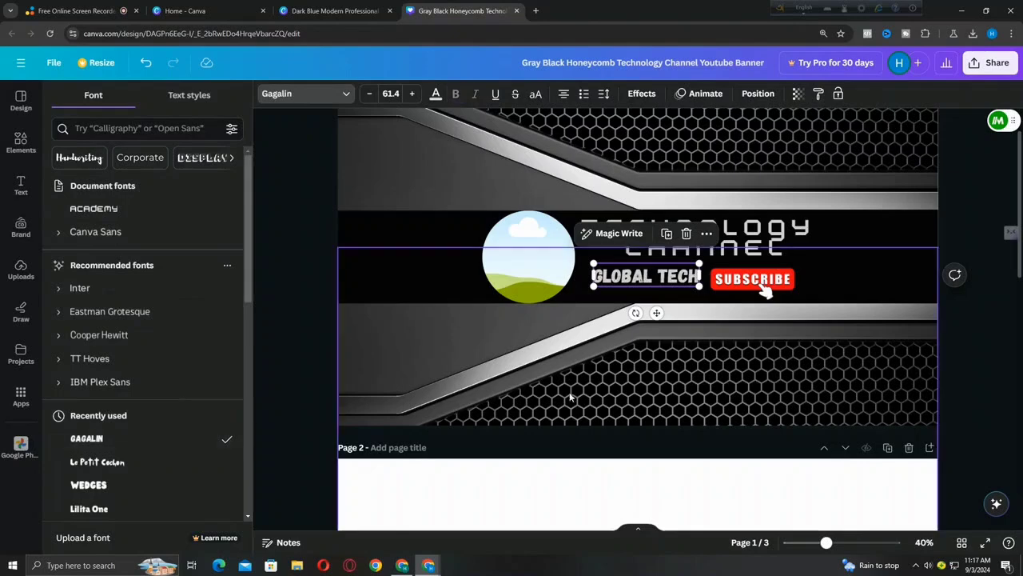
left_click(979, 397)
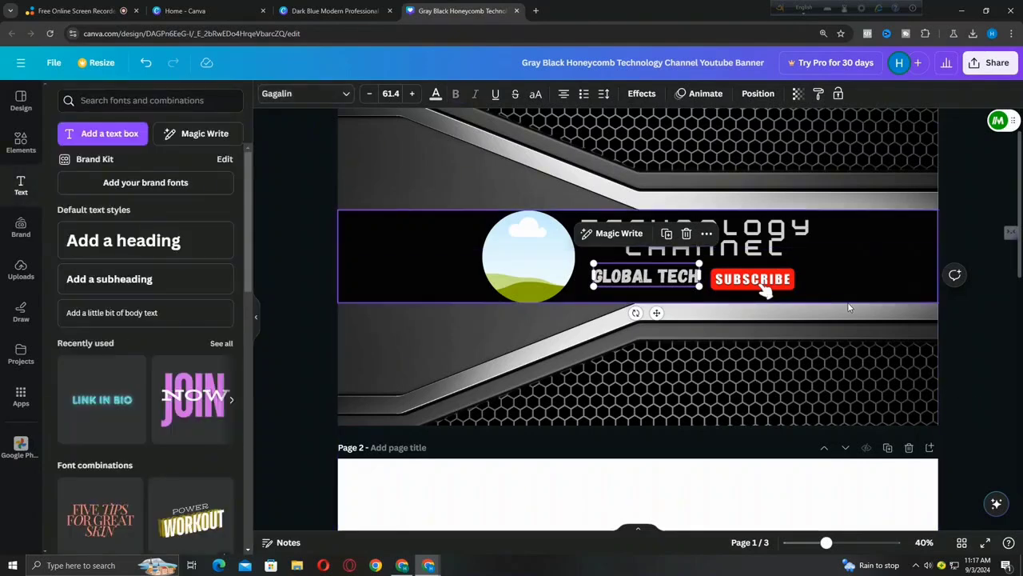
left_click(991, 334)
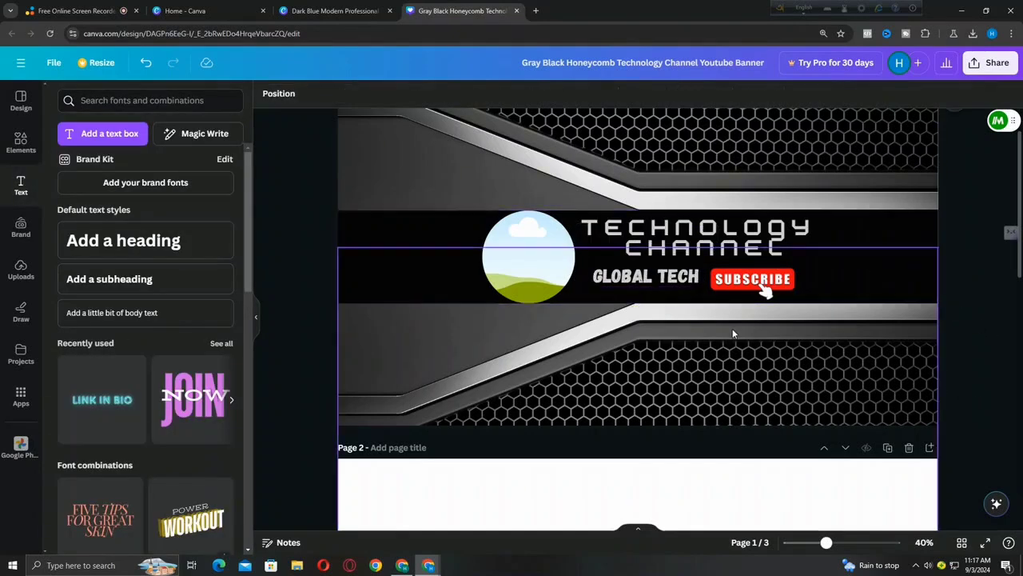
scroll(729, 334, "up", 1)
mouse_move(669, 331)
left_mouse_down()
mouse_move(652, 331)
mouse_move(664, 329)
left_mouse_up()
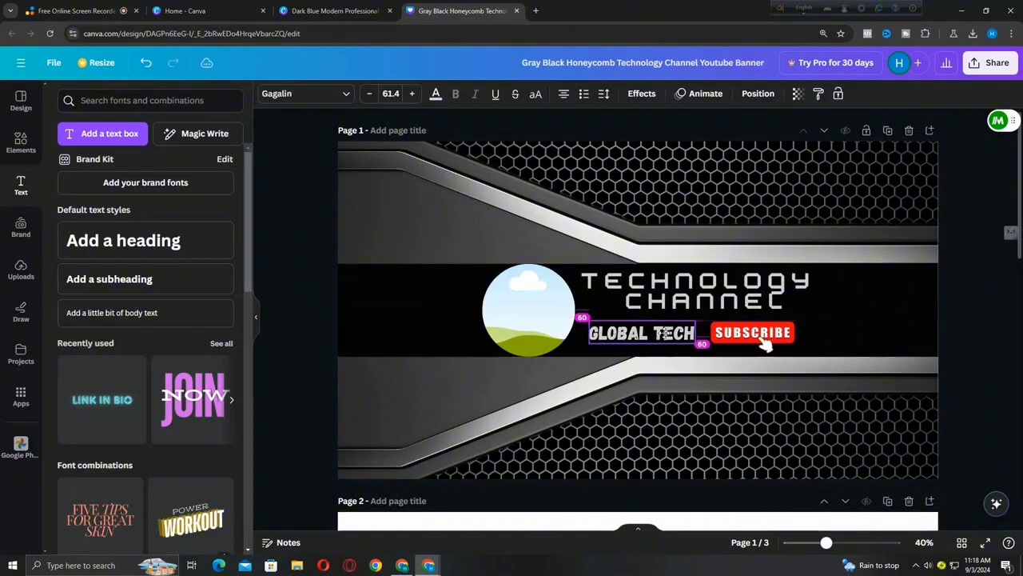
Delete the leftover pages 2 and 3 from the banner design
scroll(923, 346, "down", 3)
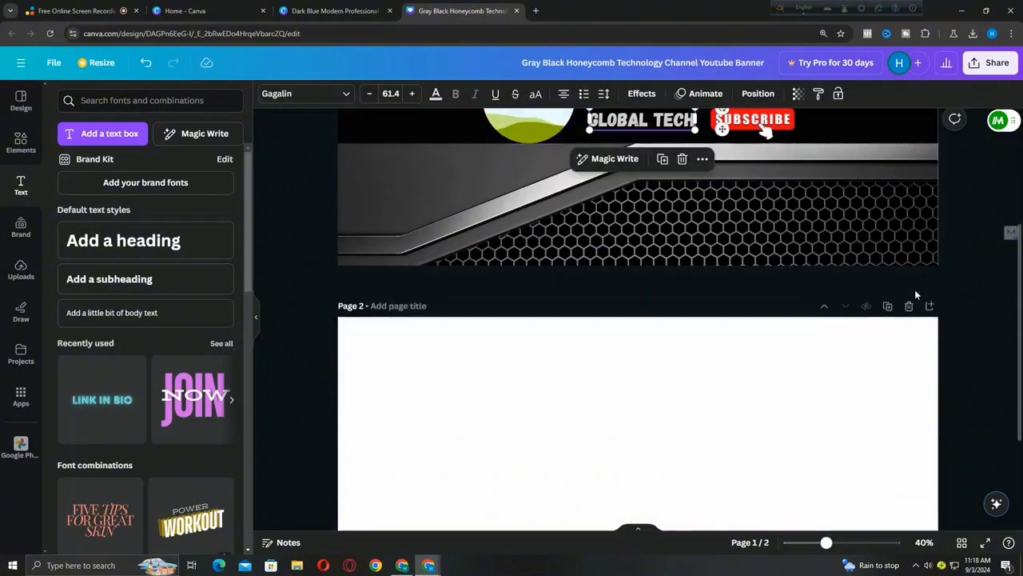
left_click(909, 289)
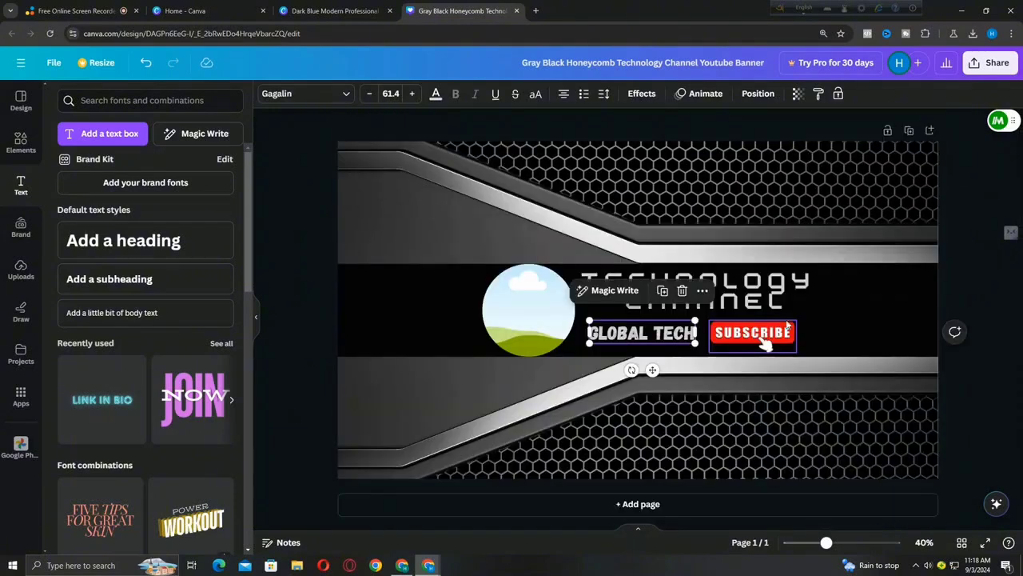
left_click(964, 294)
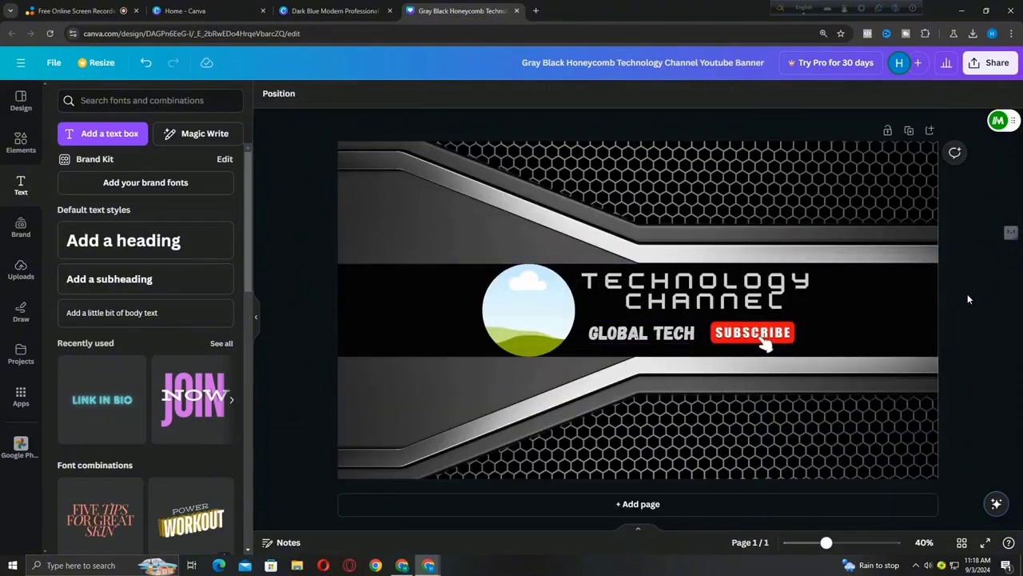
Upload the Global TEch logo image from the desktop and place it inside the banner's circular frame
left_click(526, 315)
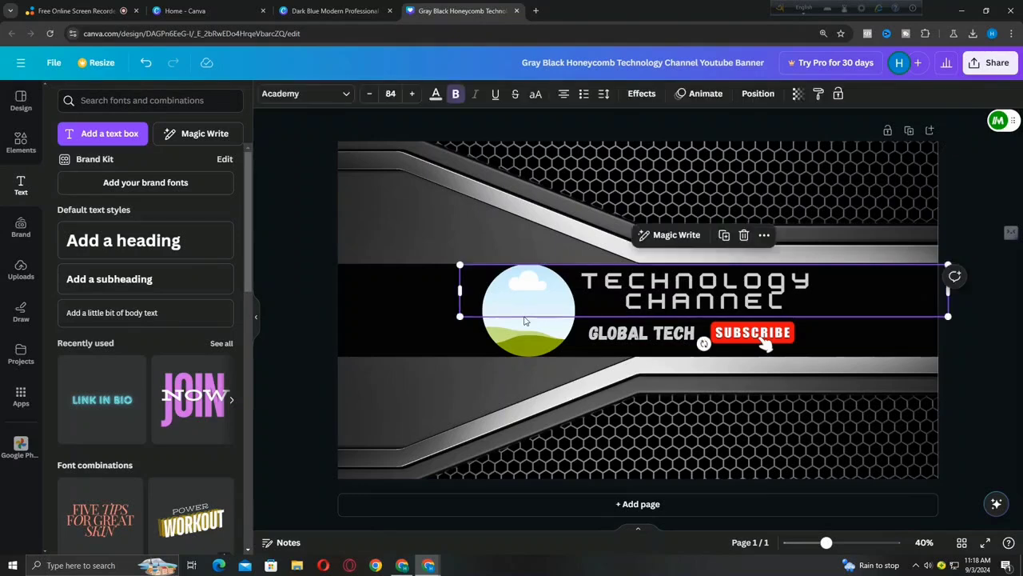
left_click(319, 304)
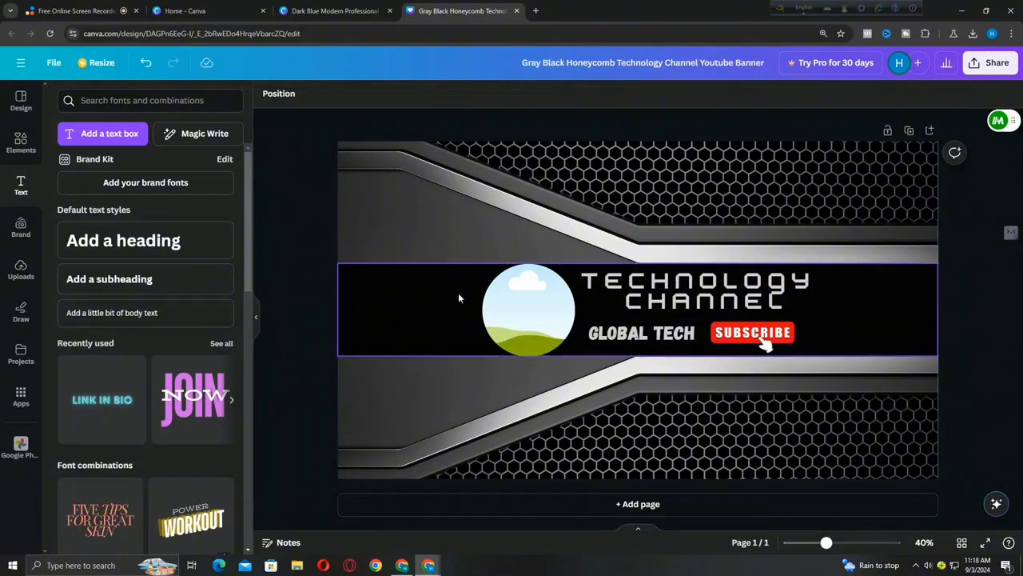
left_click(19, 270)
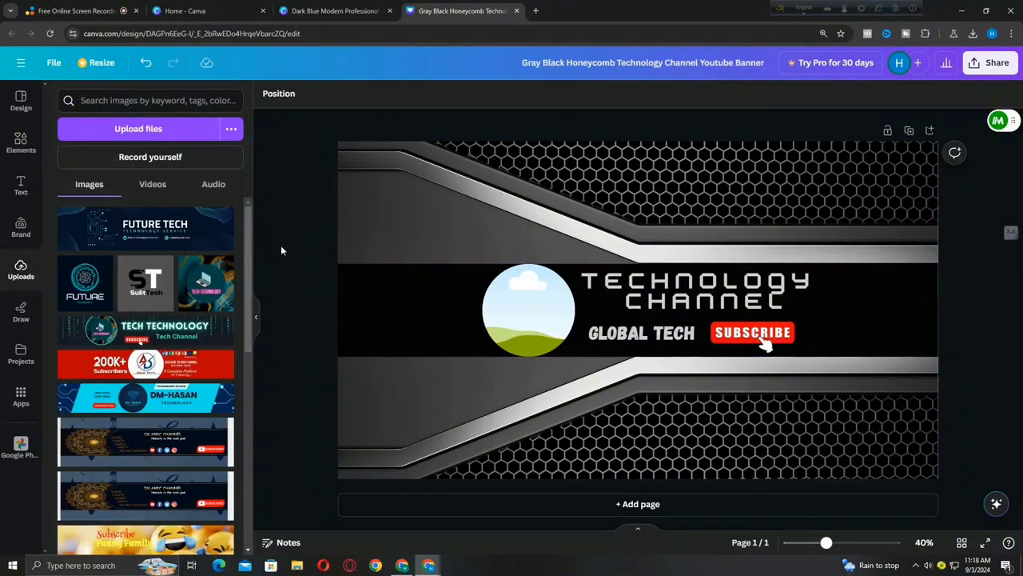
left_click(162, 136)
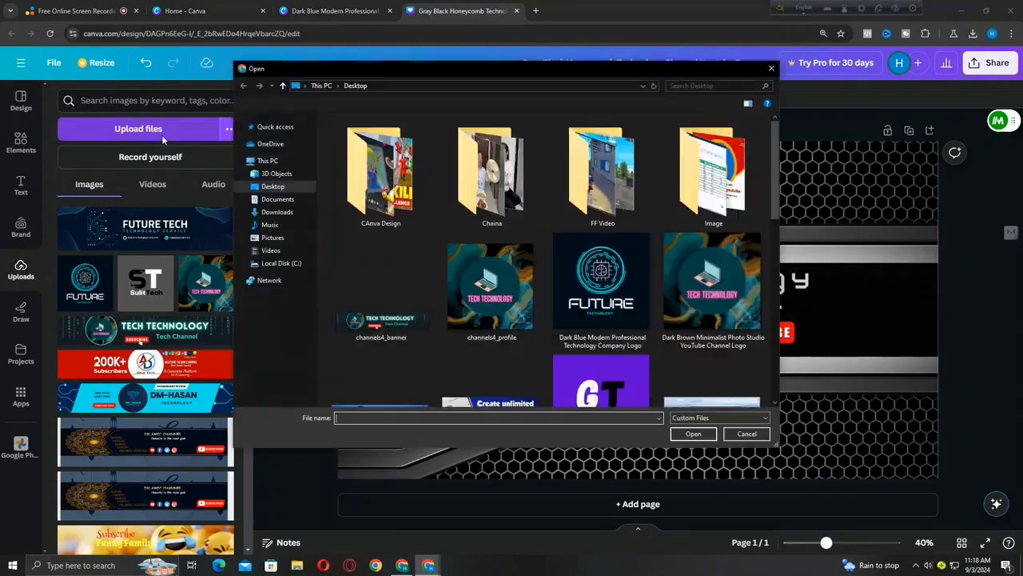
left_click(592, 387)
left_click(693, 433)
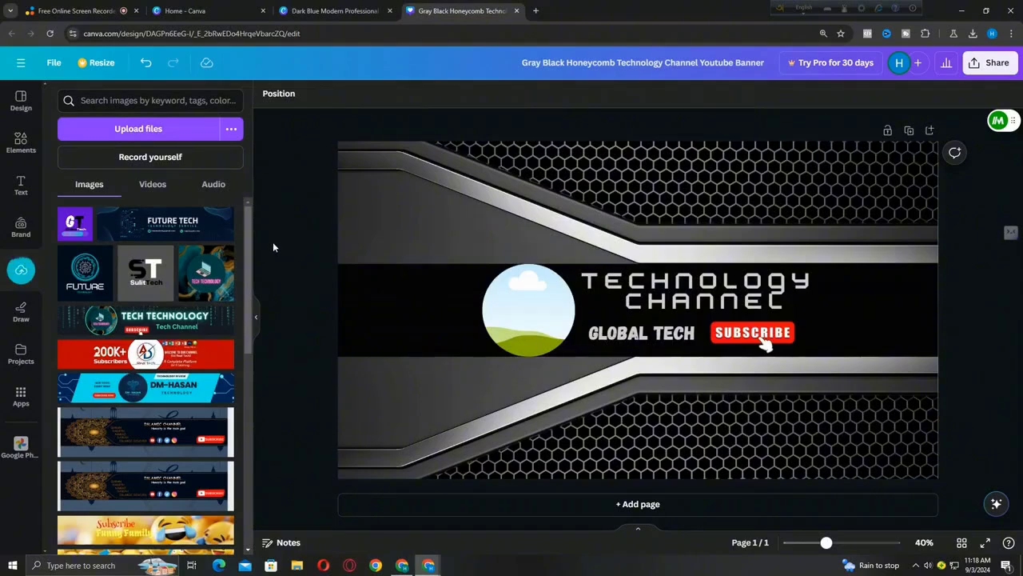
left_click_drag(74, 234, 551, 343)
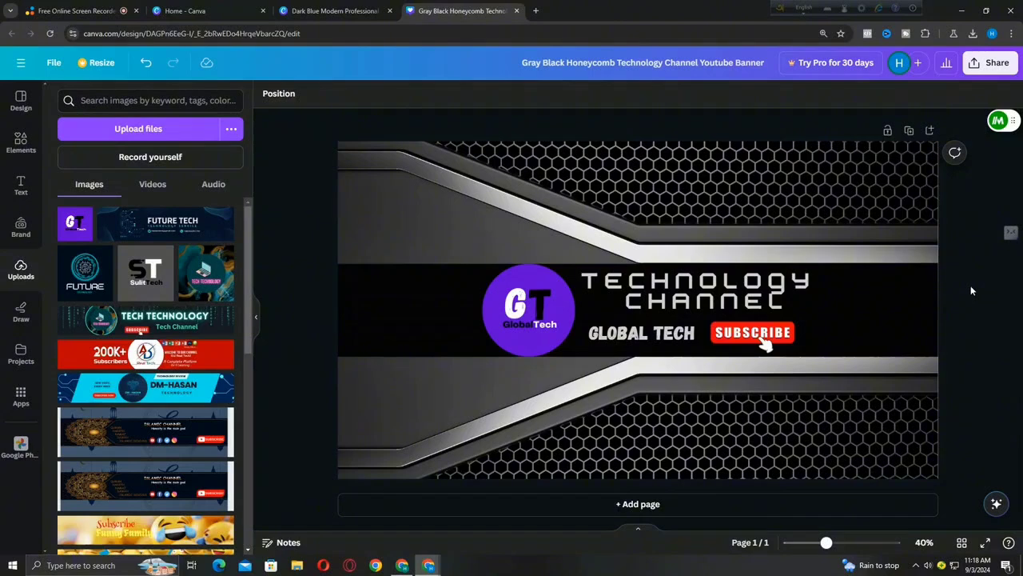
Download the banner as a PNG and save it to the desktop as Gray Black Honeycomb Technology Channel Youtube Banner
left_click(982, 65)
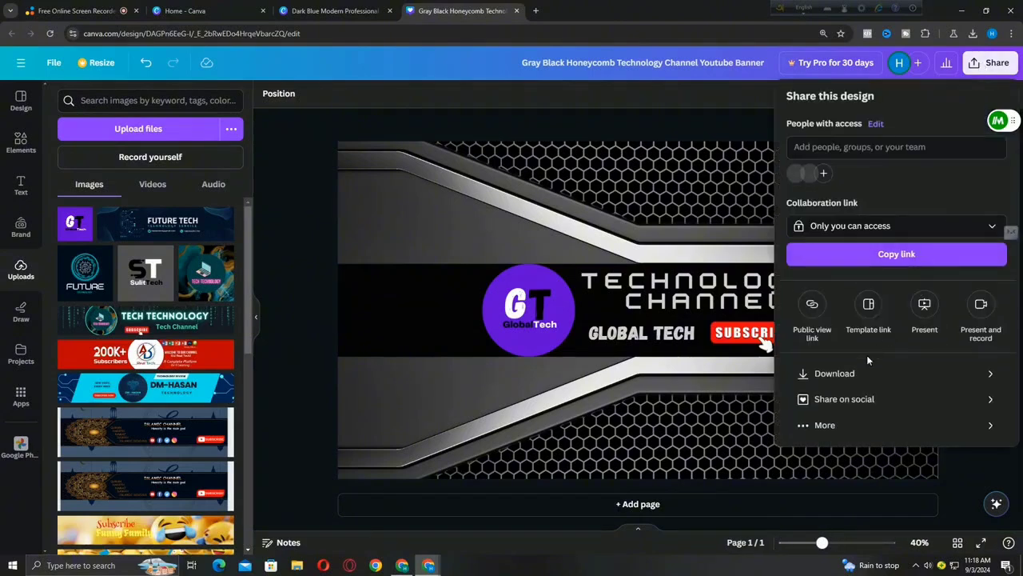
left_click(849, 371)
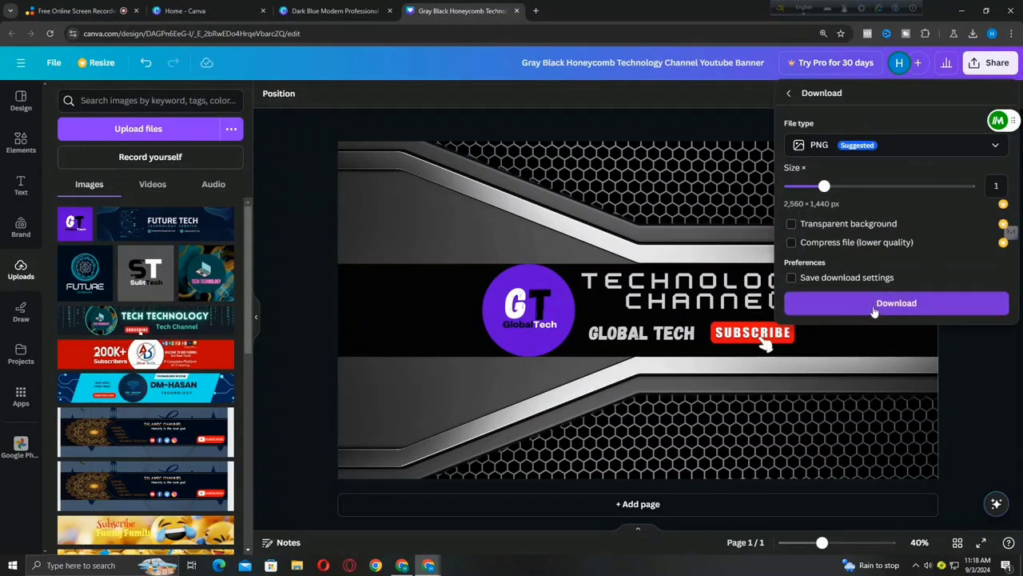
left_click(871, 305)
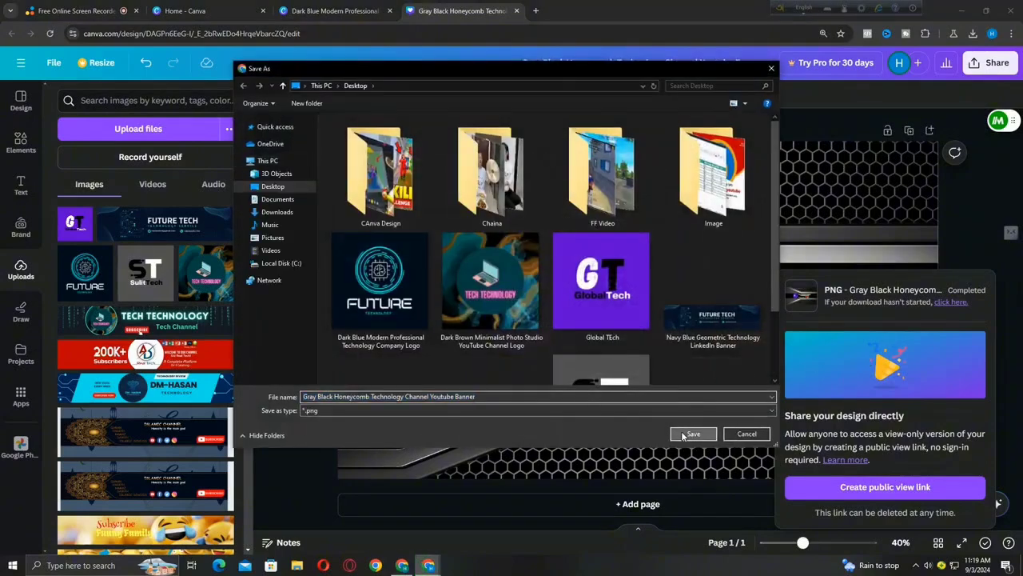
left_click(692, 432)
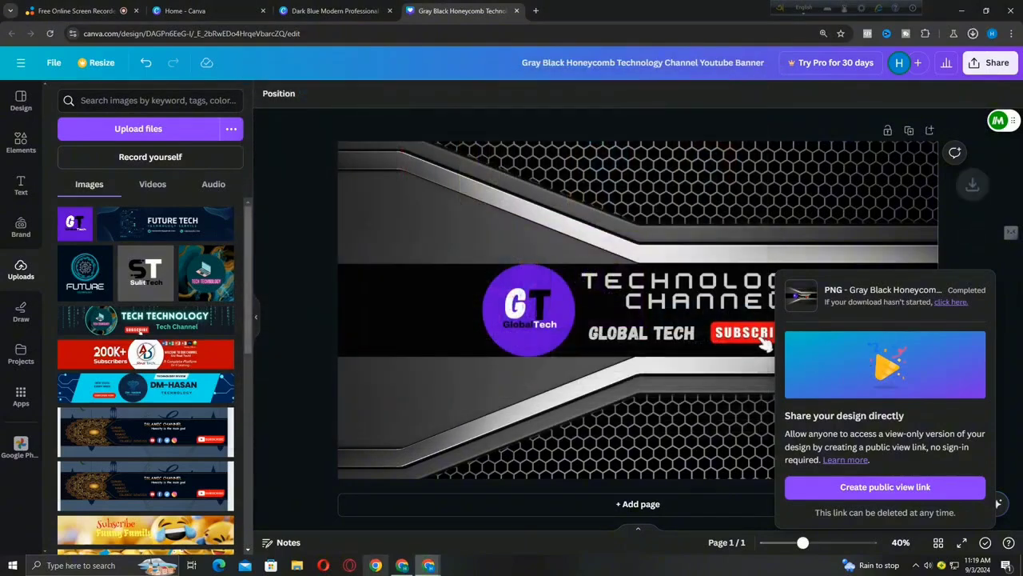
mouse_move(402, 566)
left_click(402, 512)
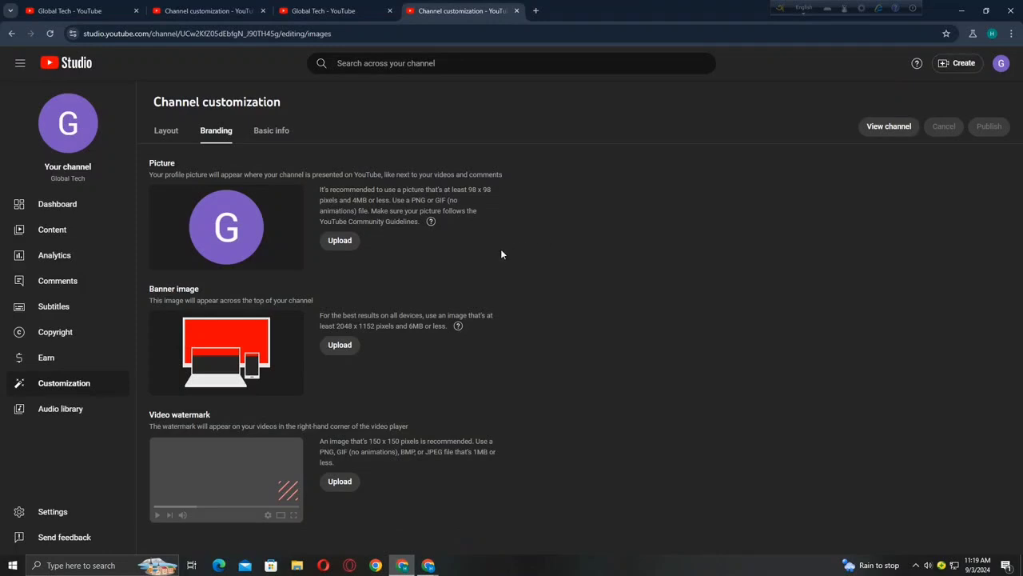
left_click(340, 241)
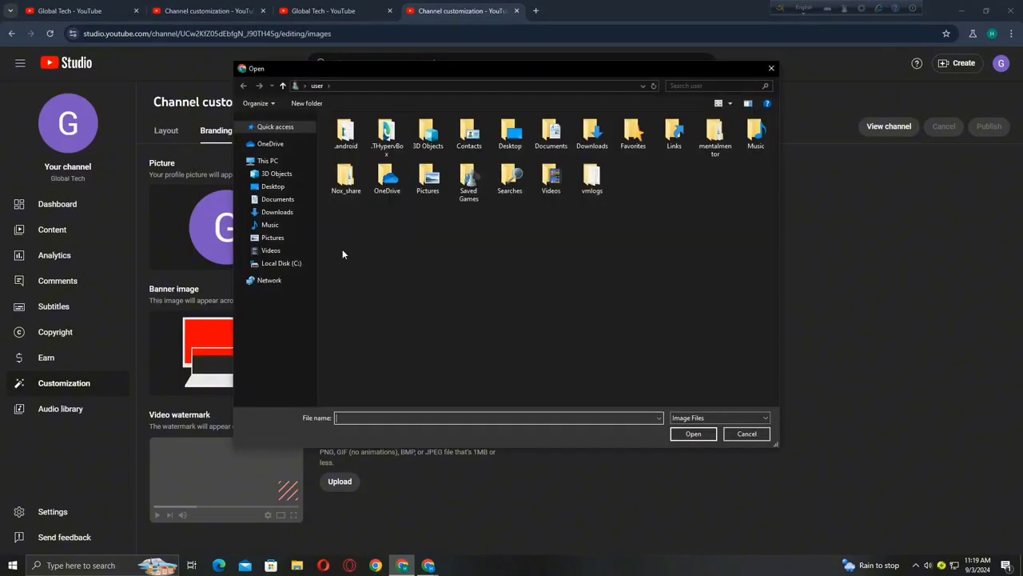
left_click(273, 186)
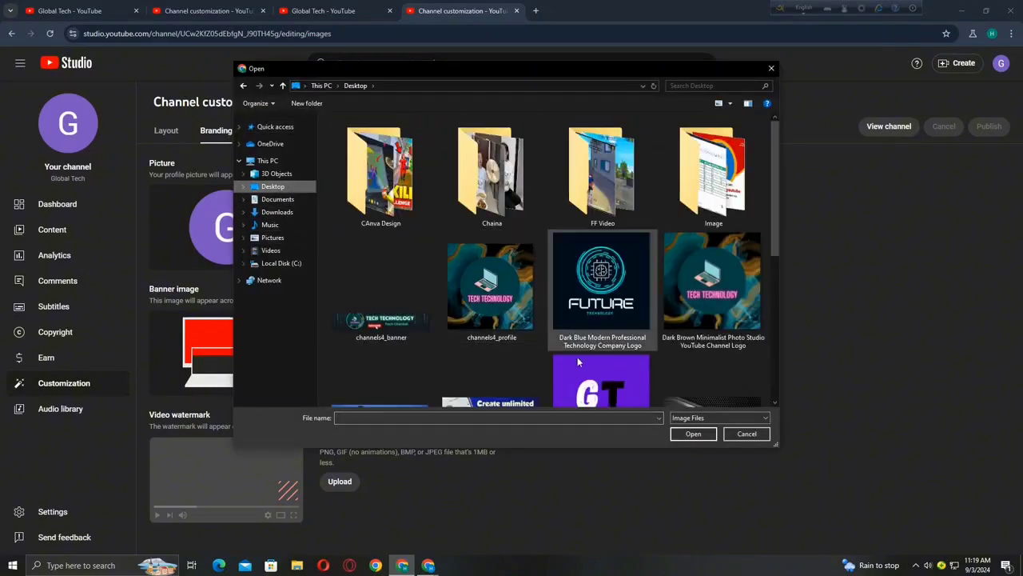
left_click(603, 376)
left_click(694, 433)
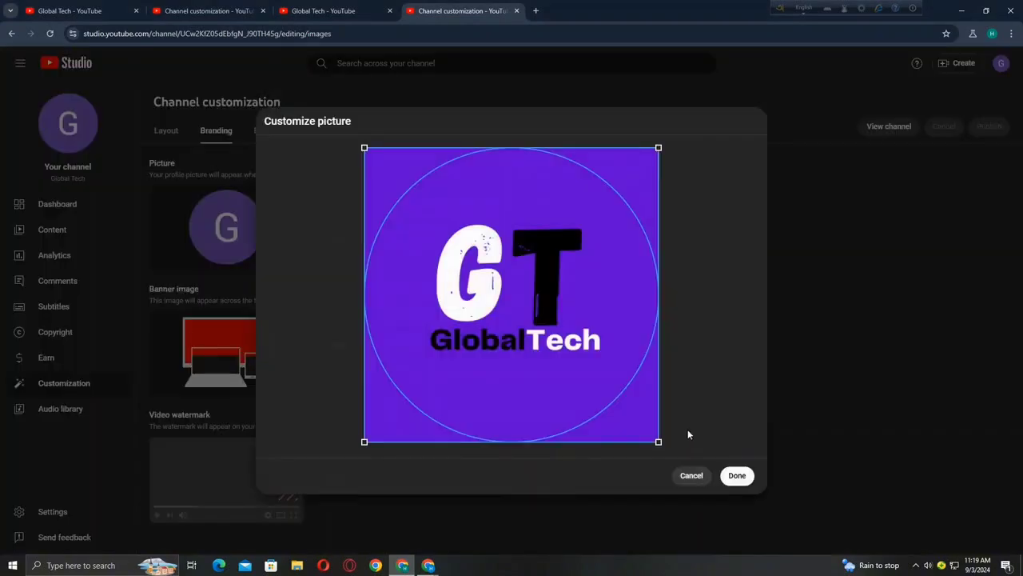
left_click(737, 480)
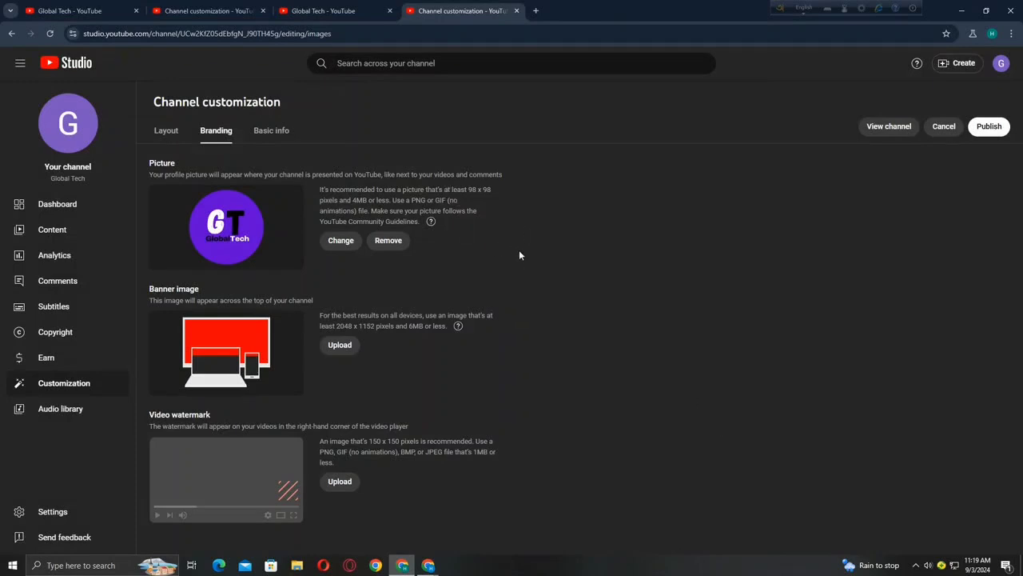
Upload Gray Black Honeycomb Technology Channel Youtube Banner as the channel's banner image, keeping the default crop
left_click(339, 346)
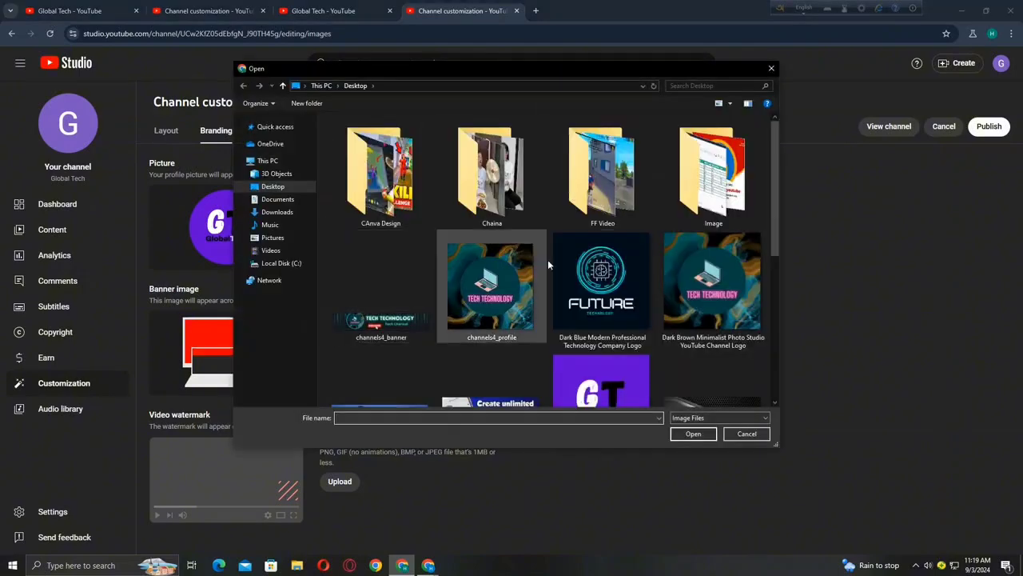
scroll(559, 256, "down", 3)
left_click(708, 236)
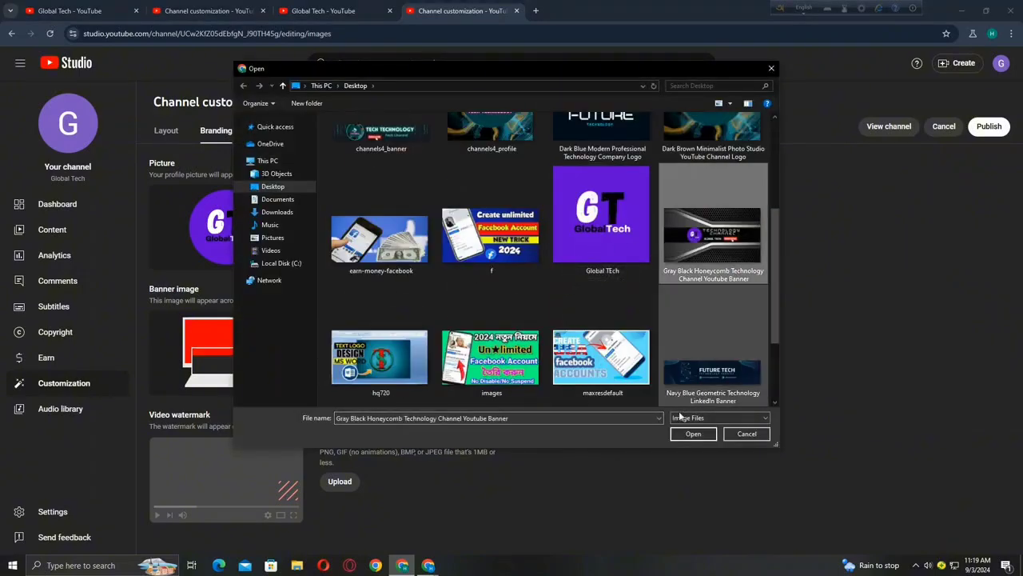
left_click(680, 433)
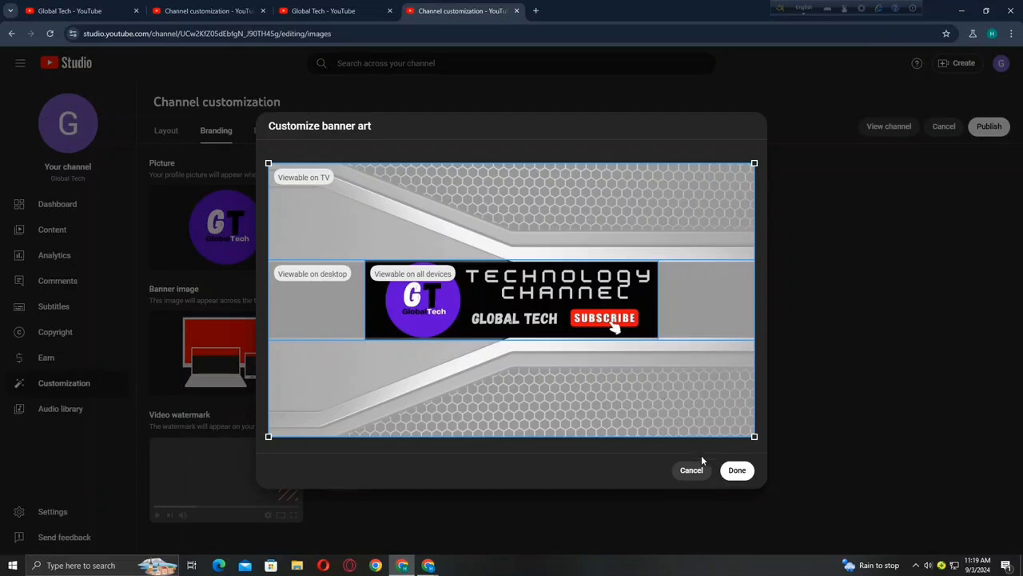
left_click(727, 473)
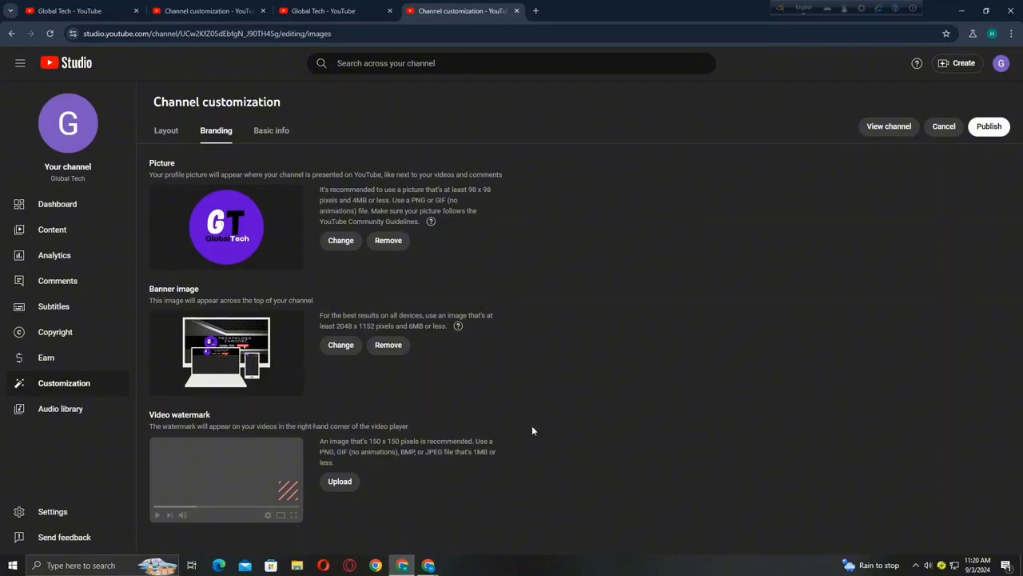
Upload the Global TEch image from the desktop as the channel's video watermark, keeping the default crop
left_click(341, 483)
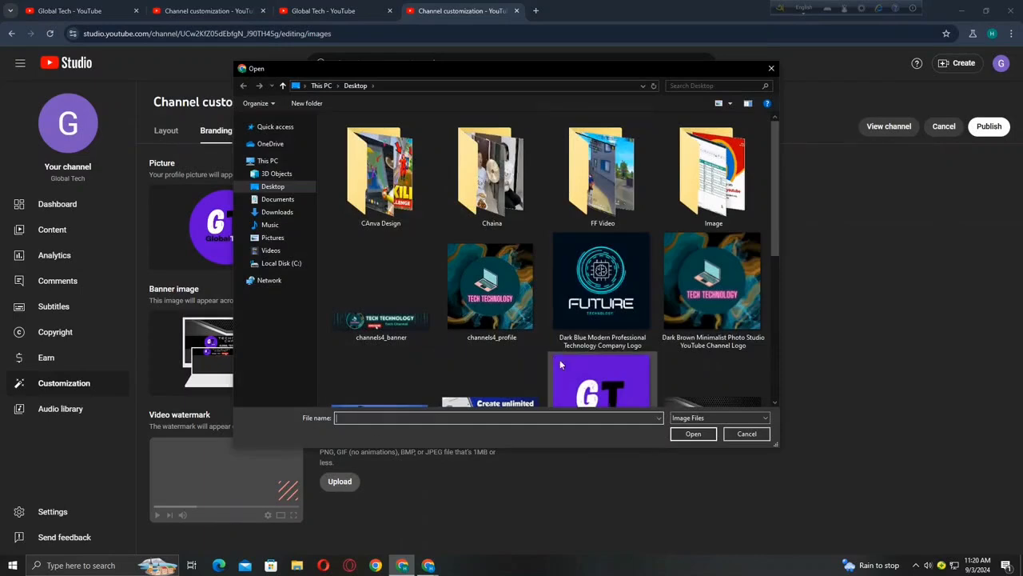
left_click(586, 372)
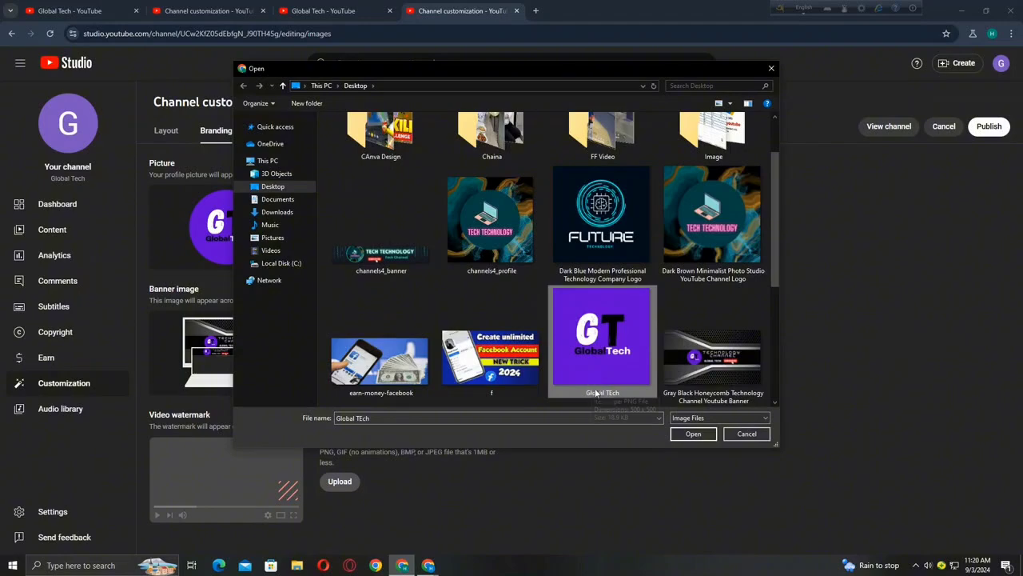
left_click(692, 433)
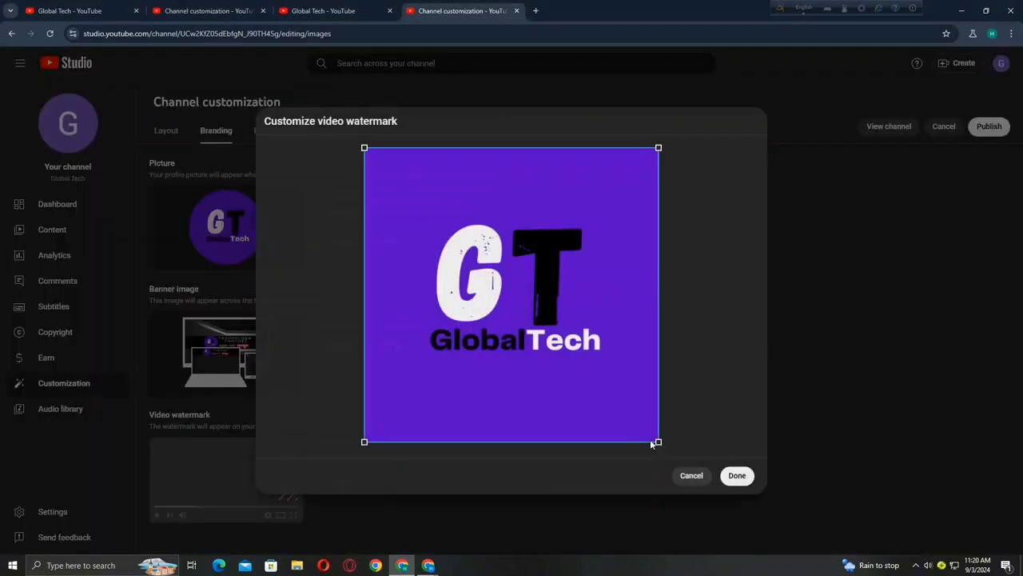
left_click(736, 476)
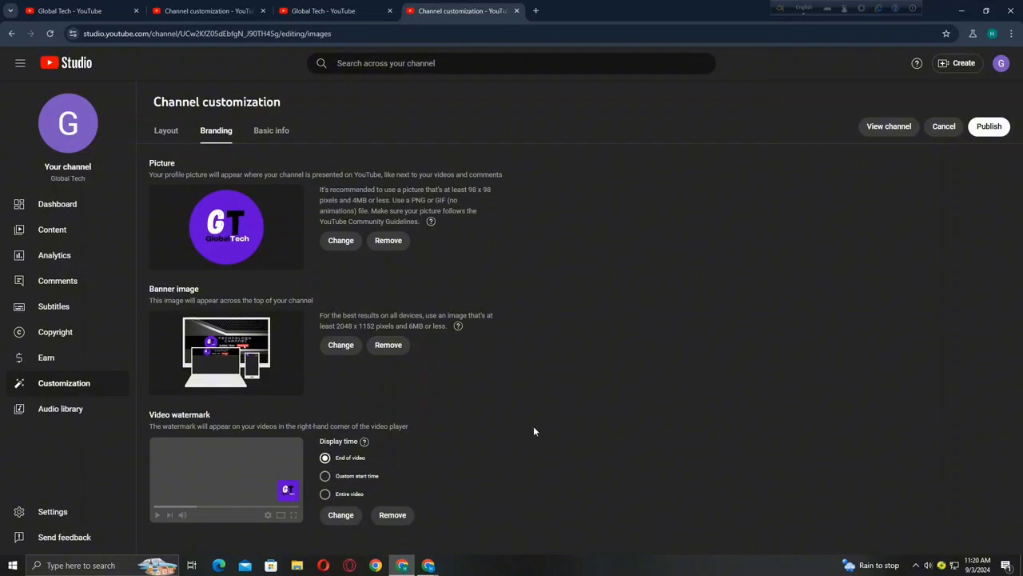
Set the video watermark's display time to Entire video and publish the channel's branding changes
left_click(325, 495)
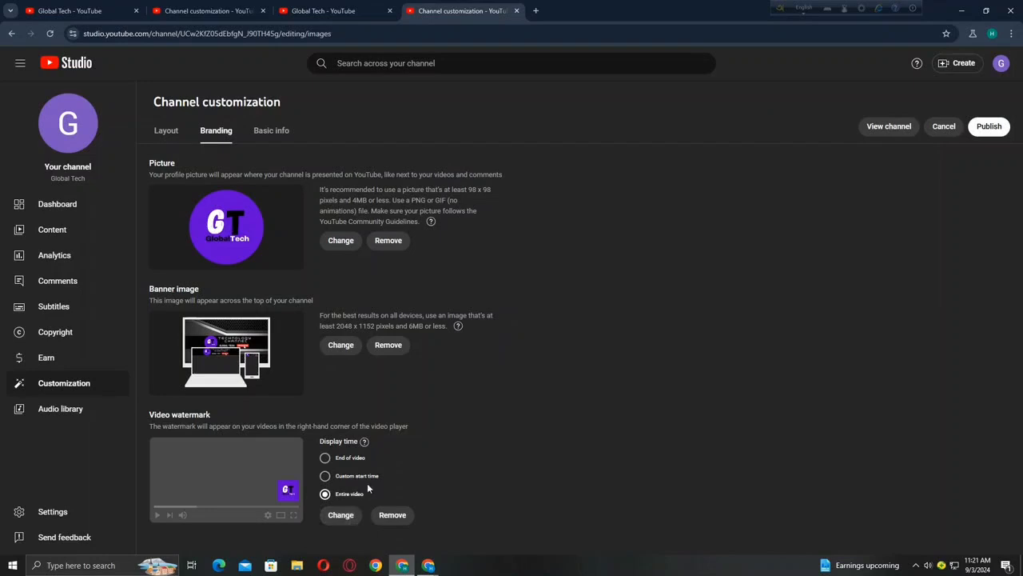
left_click(997, 131)
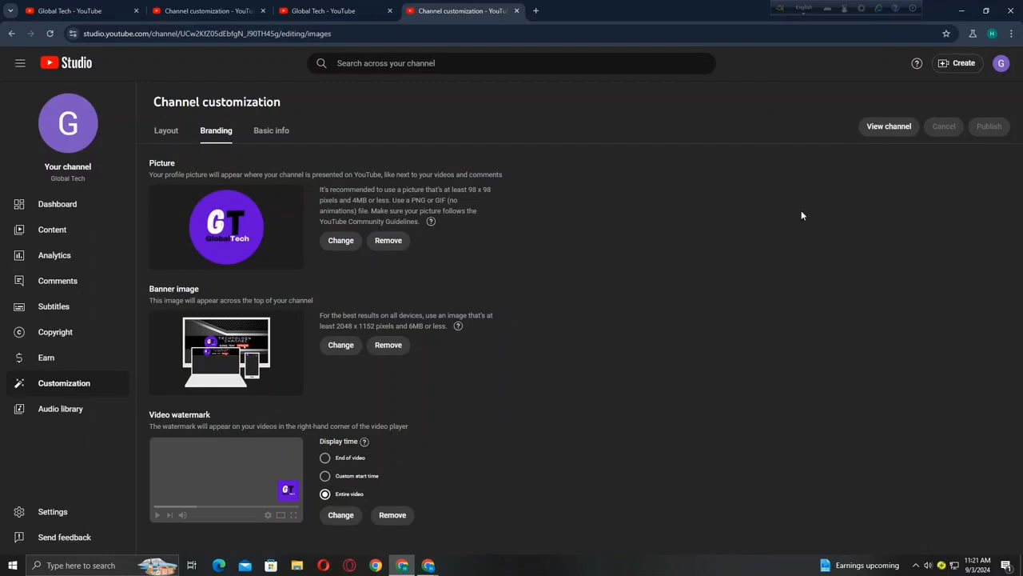
View the Global Tech channel page, go to YouTube Studio, and return to the channel page to check the published branding
left_click(874, 127)
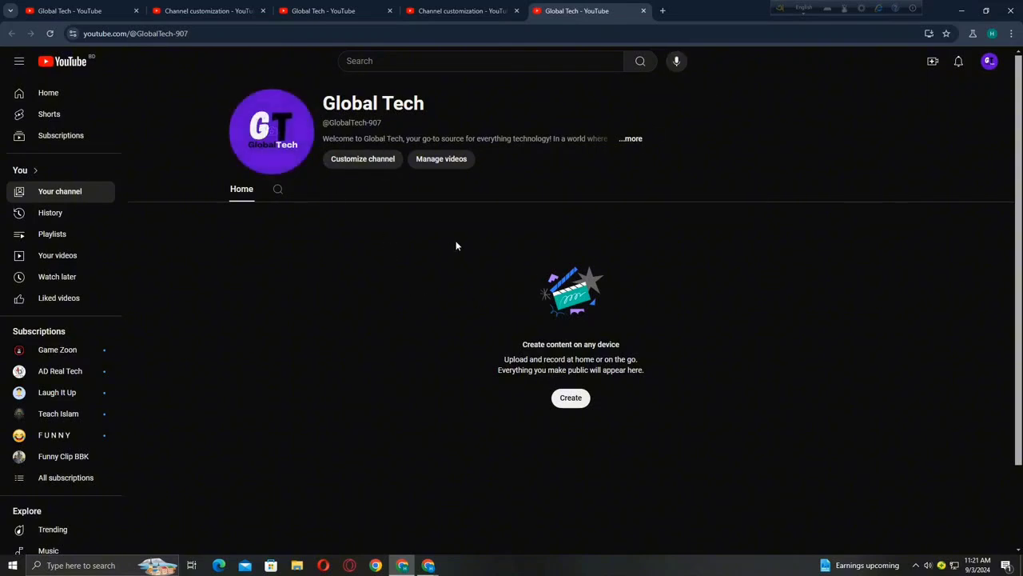
left_click(990, 63)
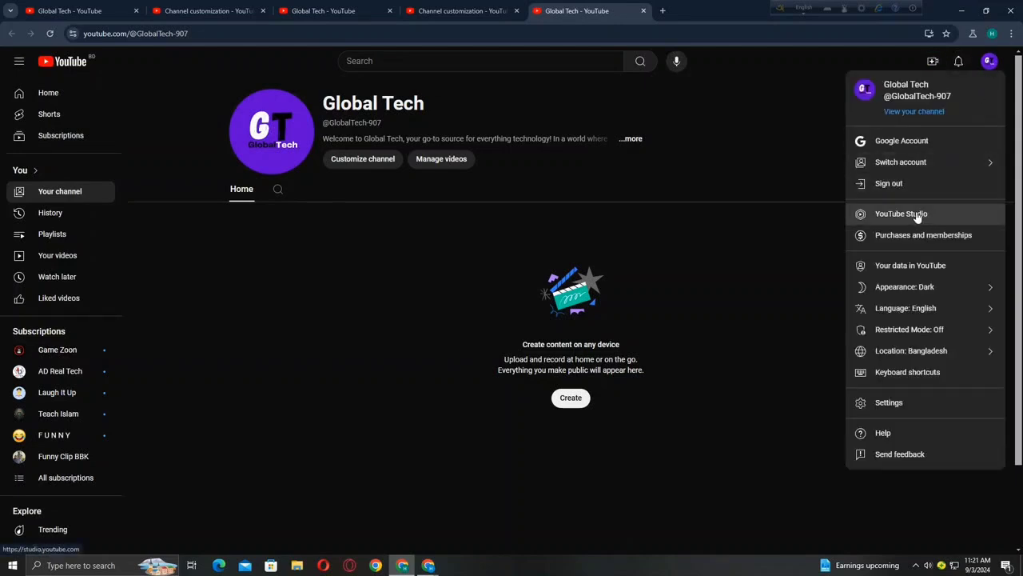
left_click(916, 214)
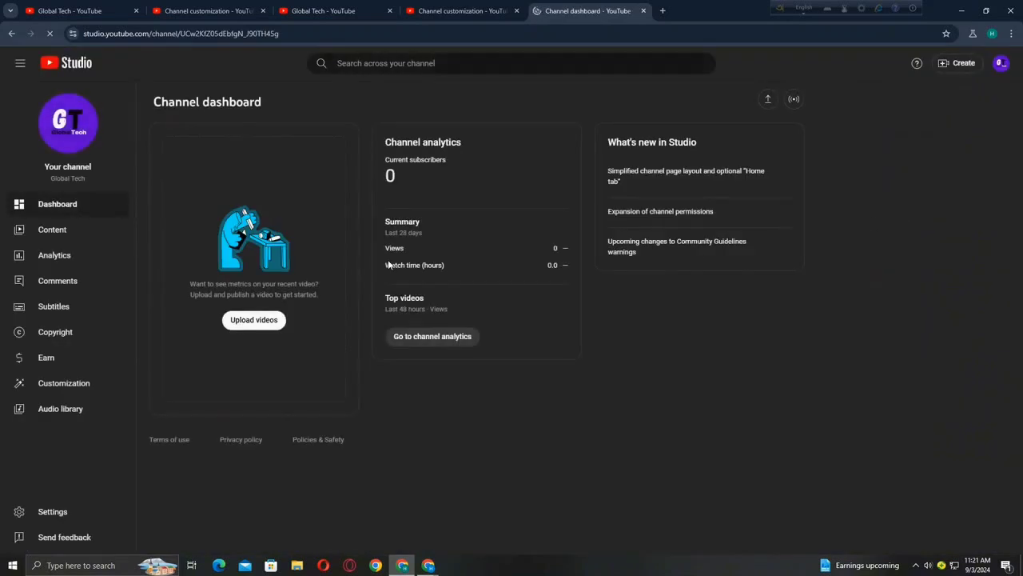
left_click(1000, 63)
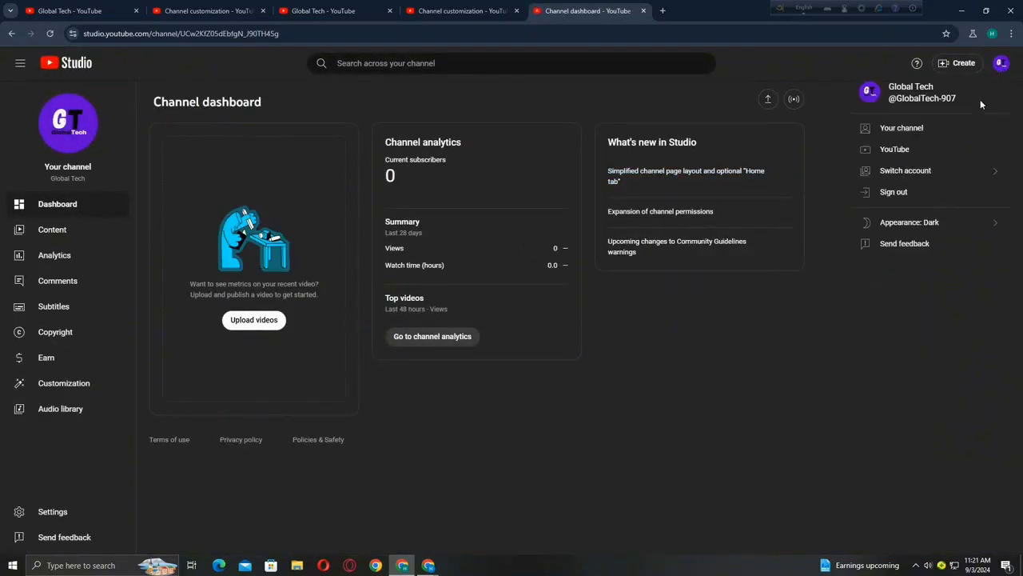
left_click(928, 128)
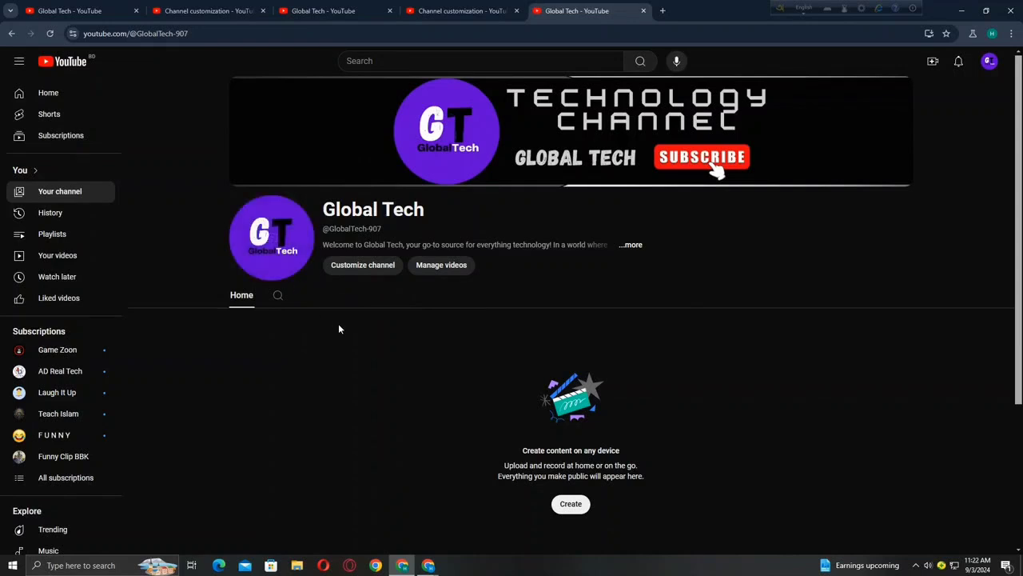
Review the channel's full About description and channel details, and close them
left_click(631, 245)
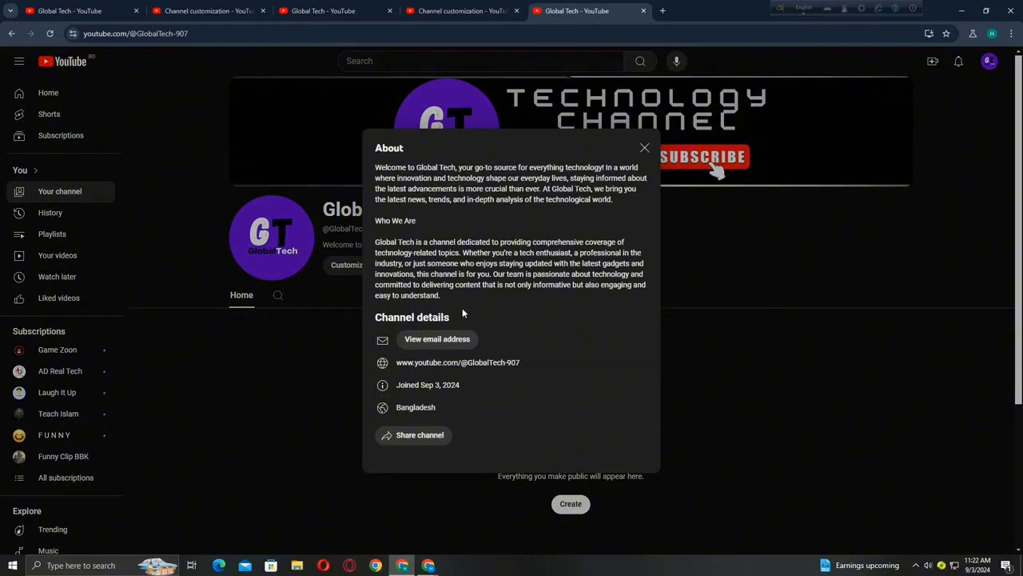
left_click(644, 148)
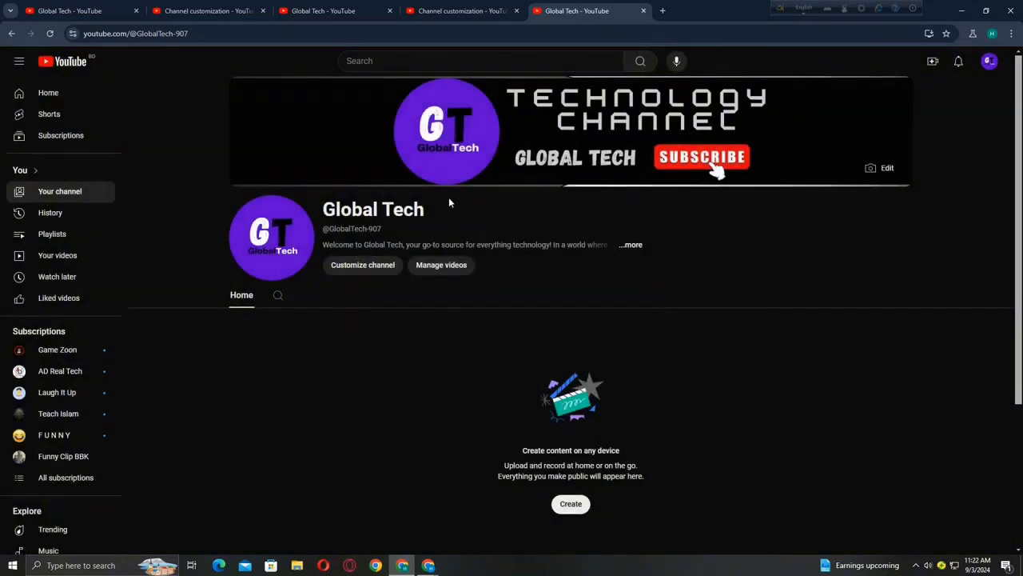